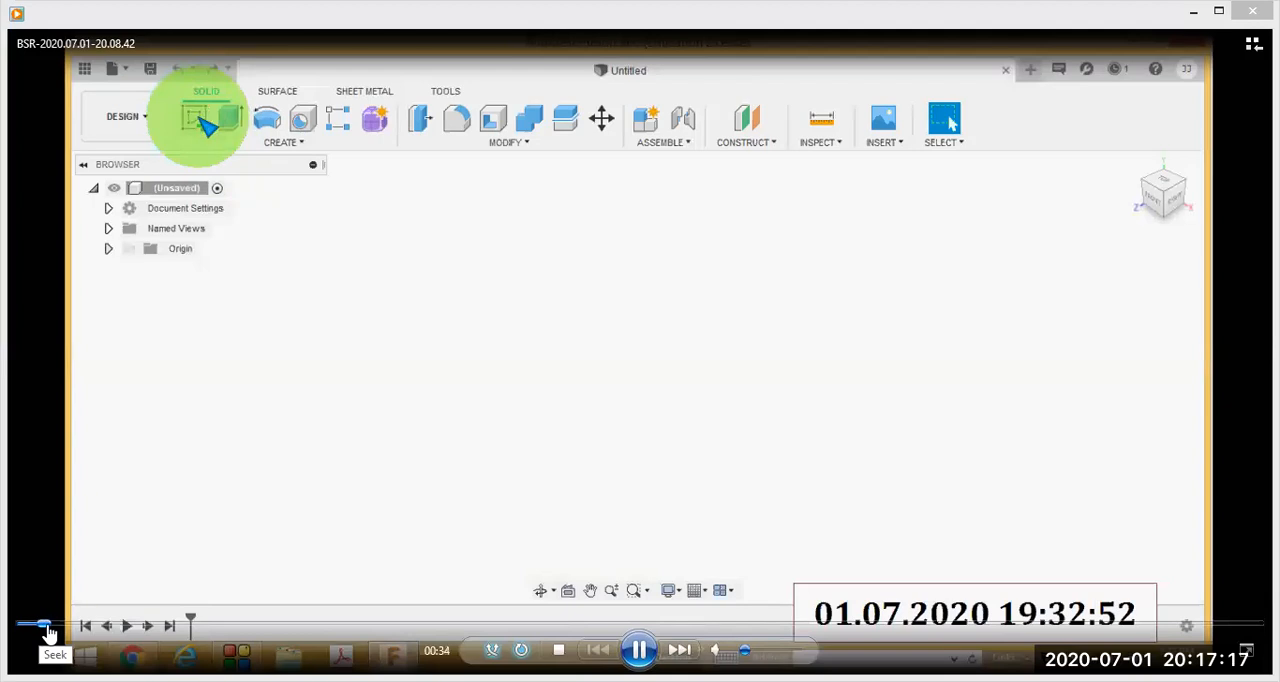
Skip the recorded lesson ahead in short jumps, past the reference drawing, to the choice of the sketch plane.
click(50, 628)
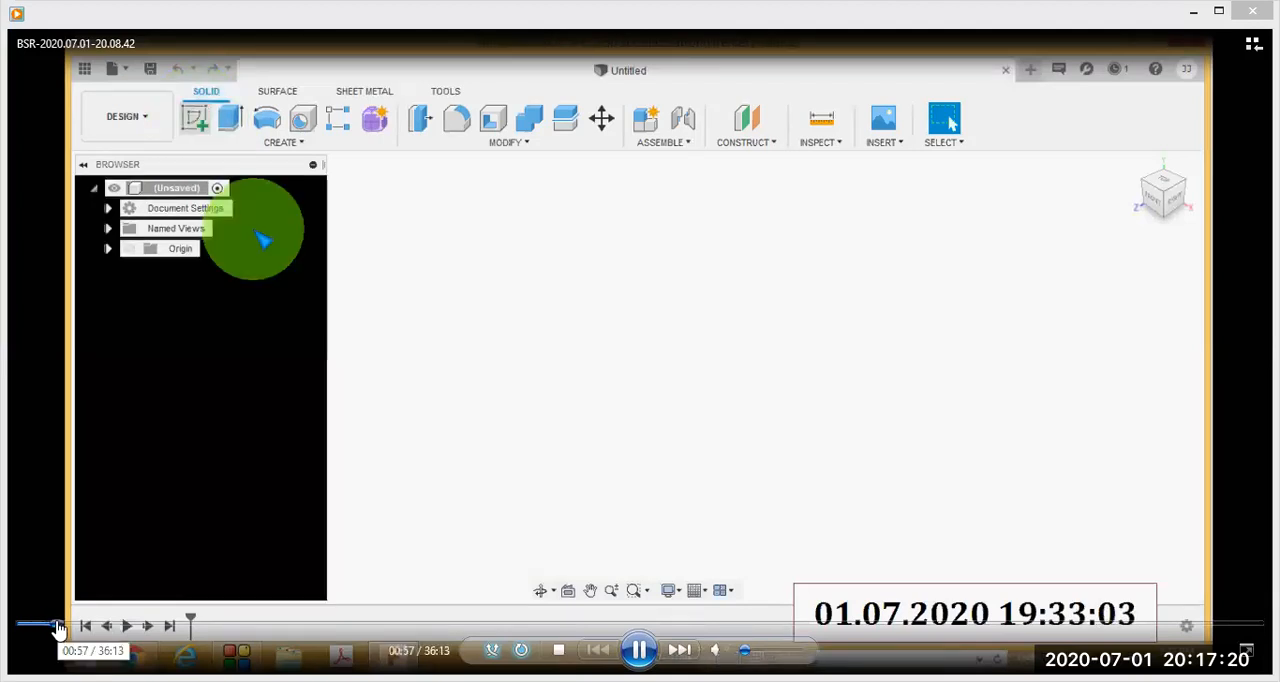
click(62, 628)
click(63, 628)
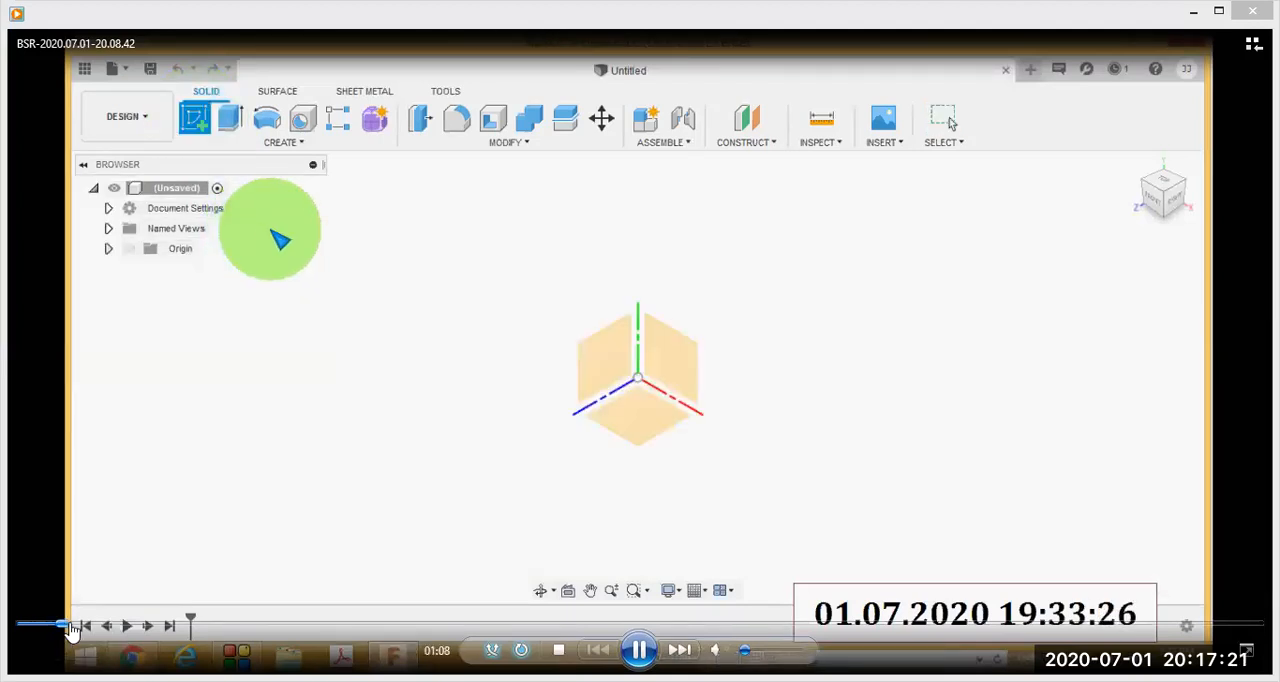
click(66, 628)
click(63, 628)
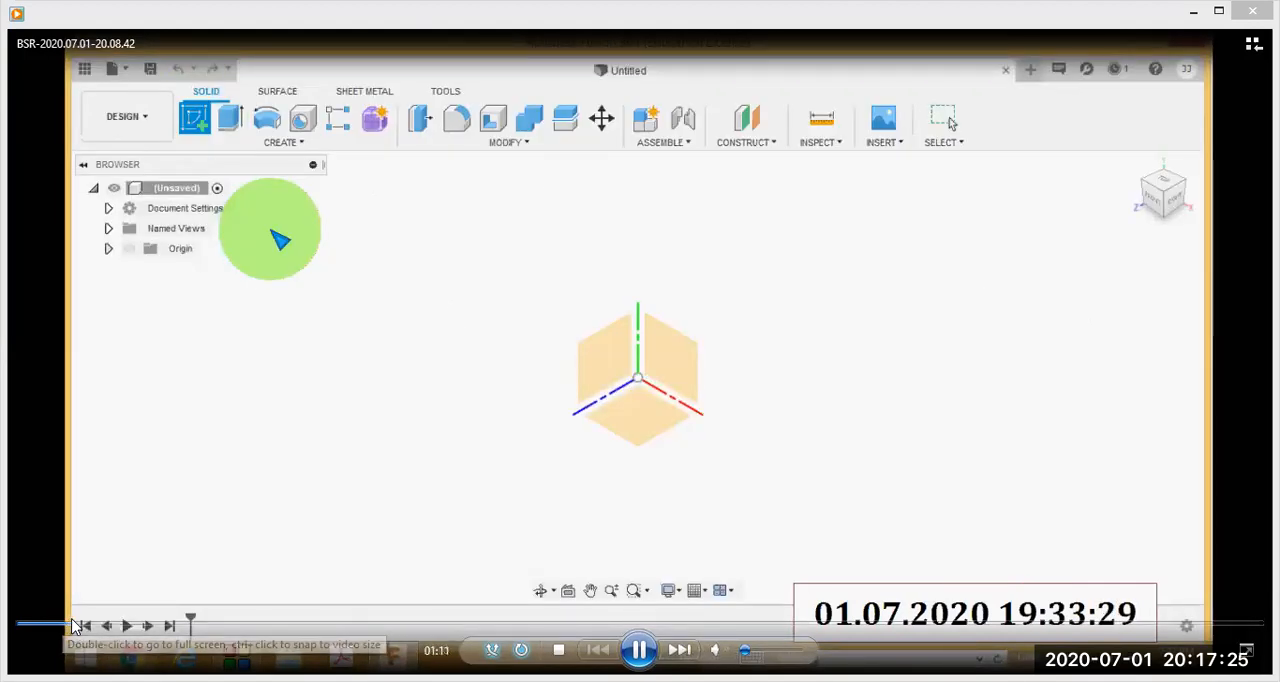
click(75, 628)
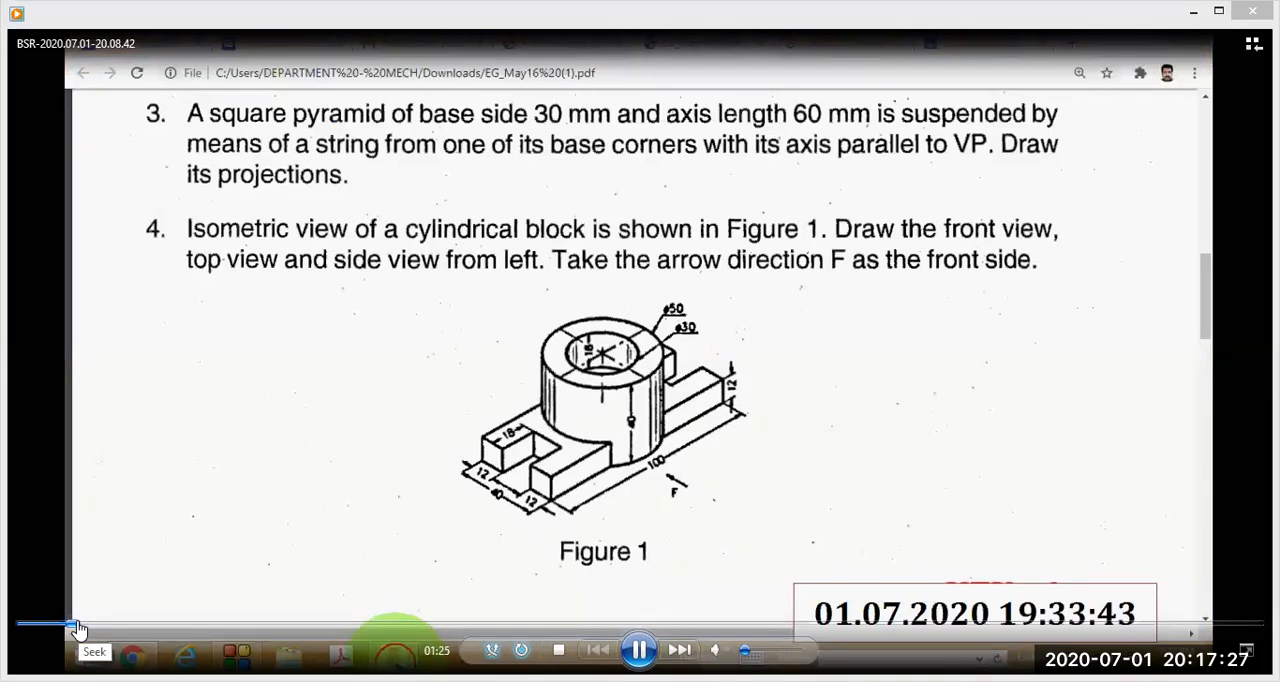
click(80, 627)
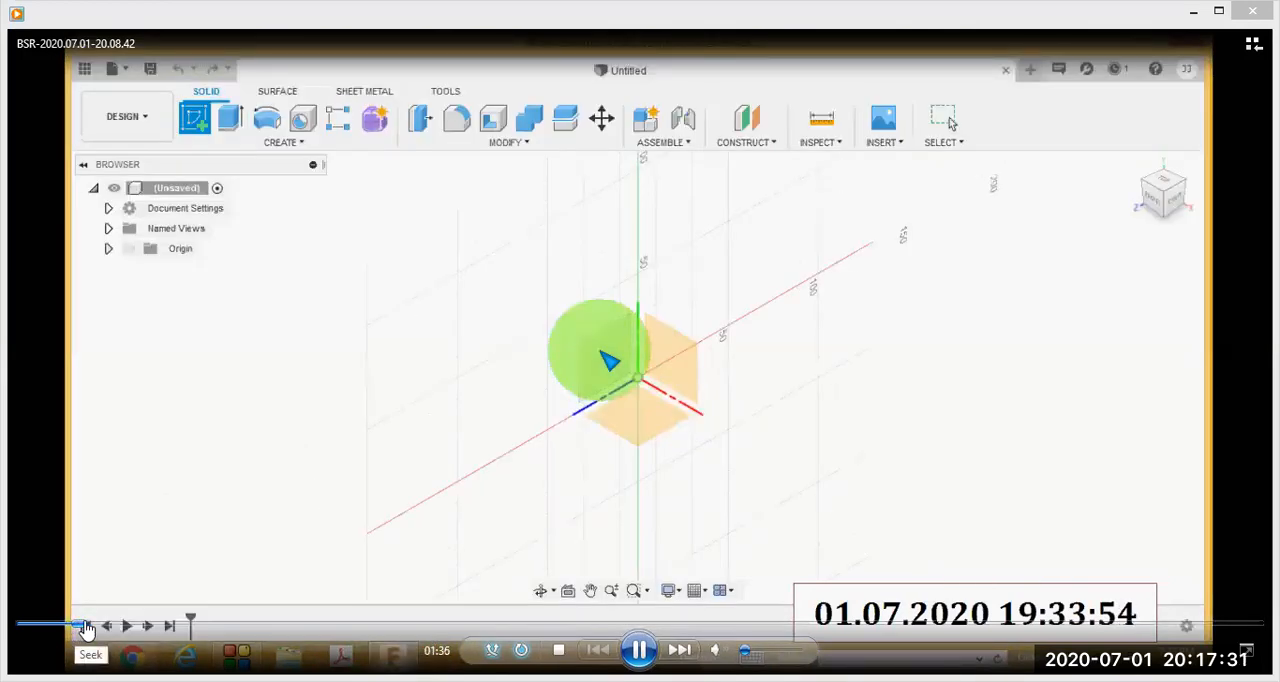
Skip the recording ahead to the sketching of the 100 by 12 mm base rectangle.
click(92, 627)
click(95, 627)
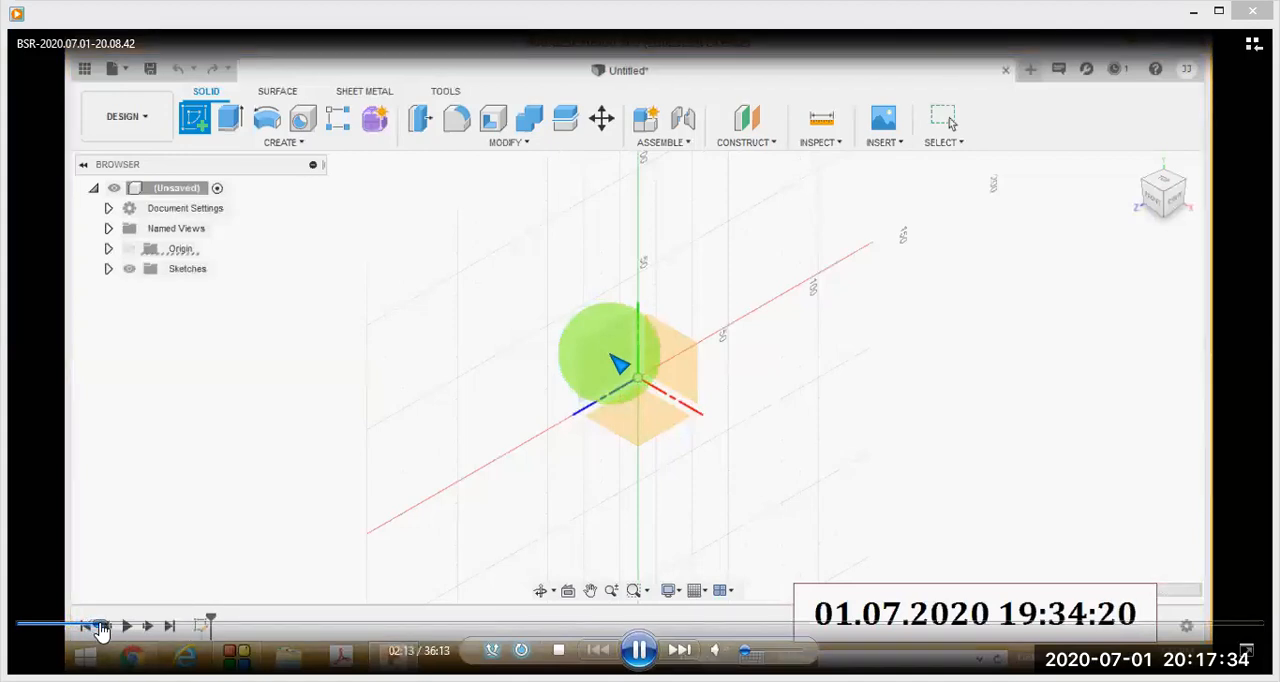
click(108, 627)
click(112, 627)
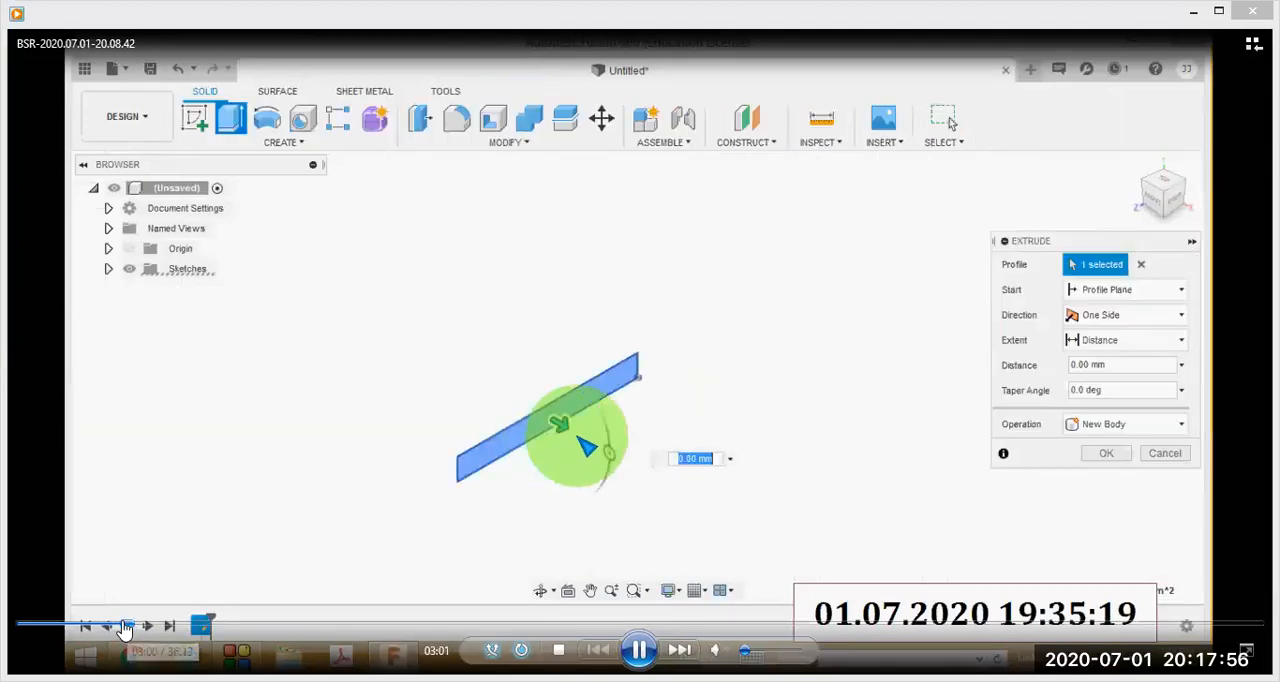
Move playback from the finished rectangle sketch to its extrusion and watch the distance being edited.
click(123, 624)
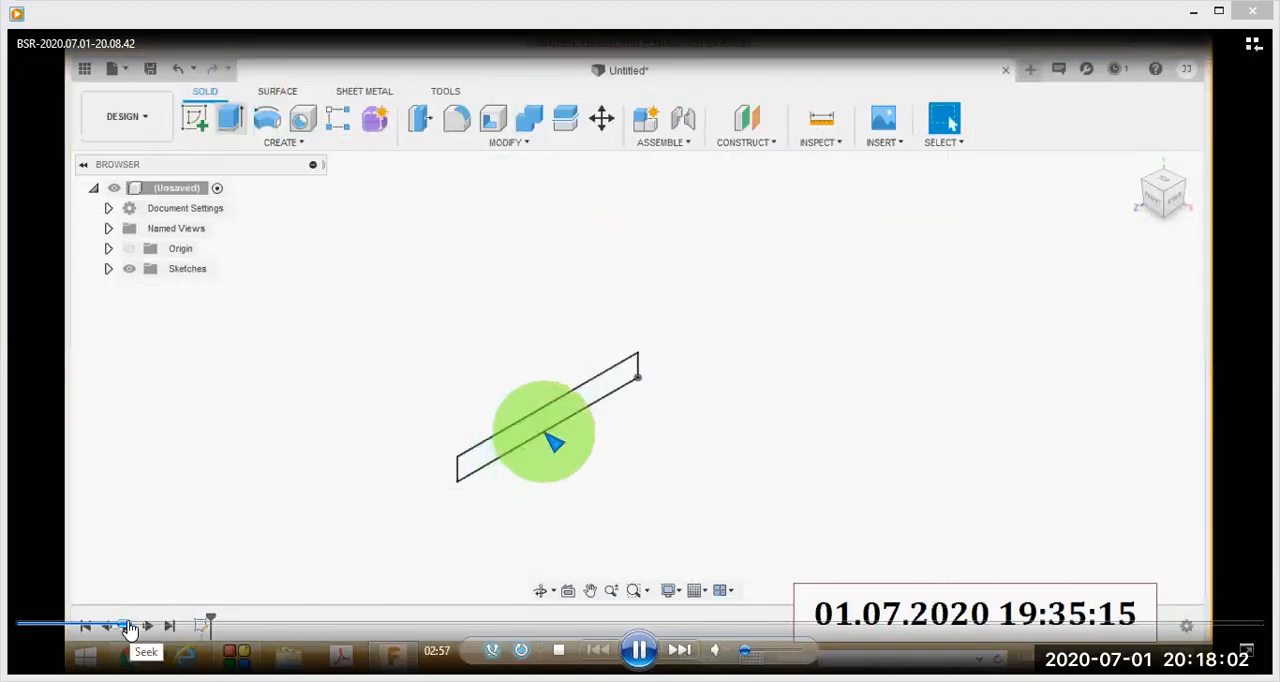
click(130, 623)
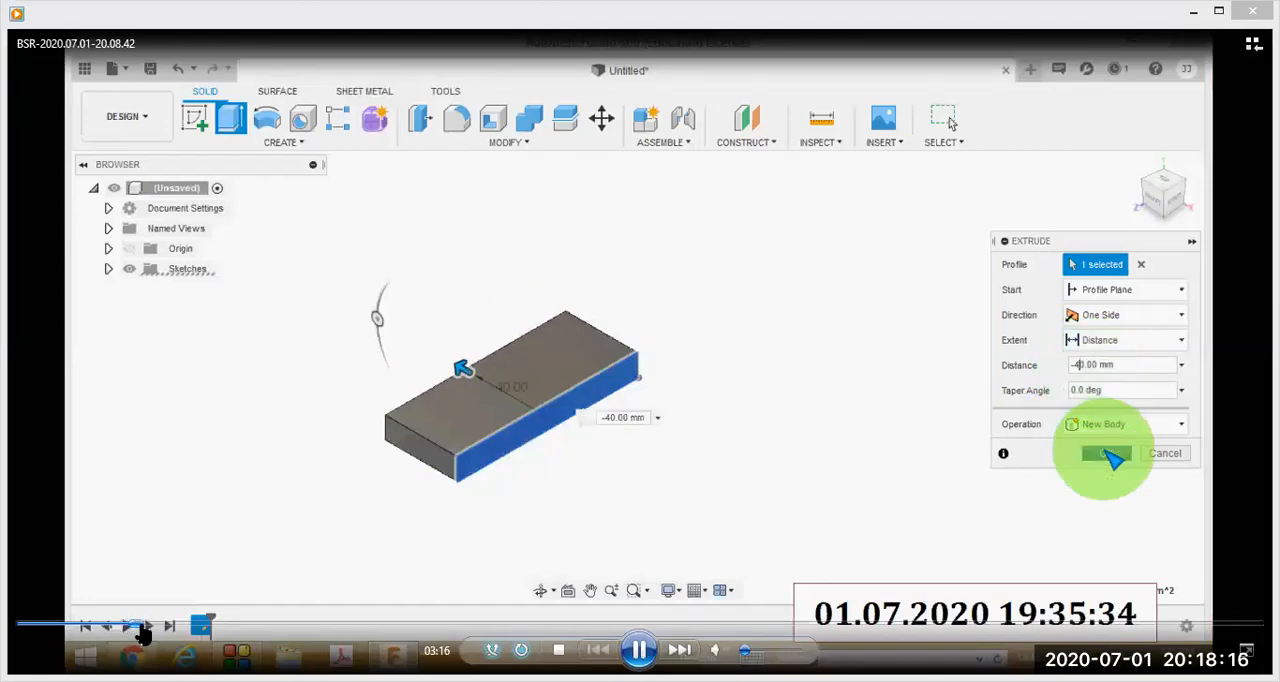
Skip past the reference drawing of the cylindrical block and watch the end slot being cut from the base plate.
click(142, 625)
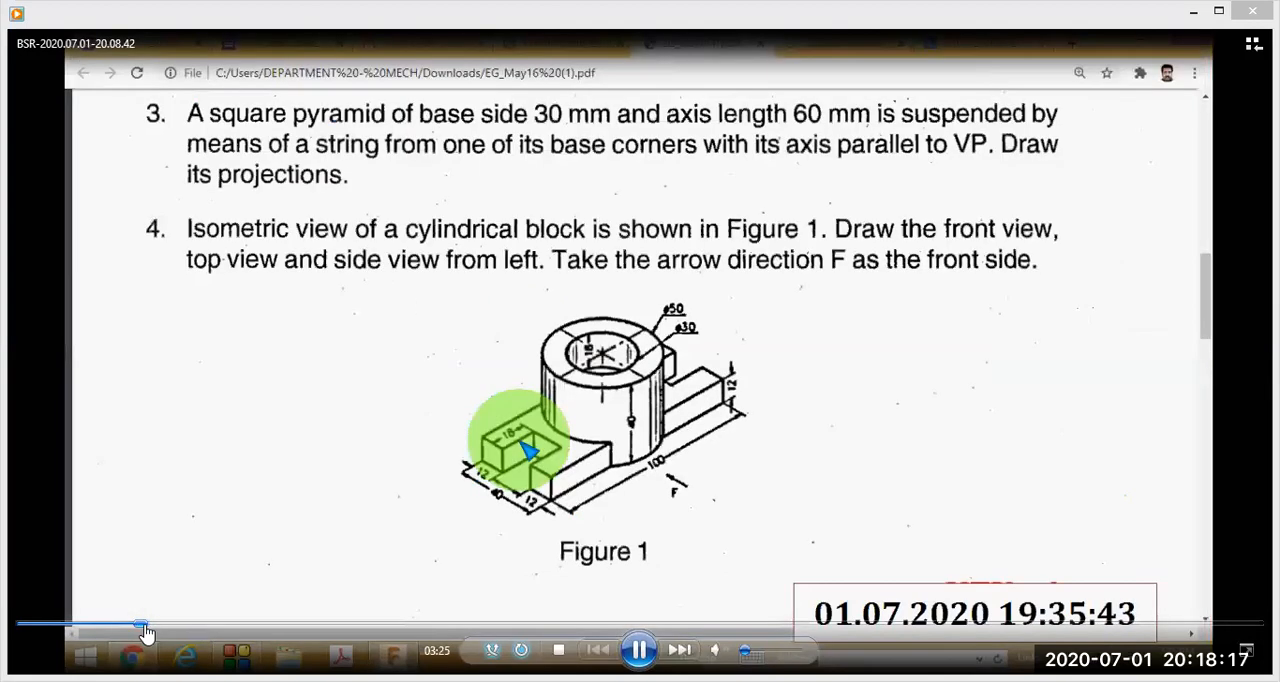
click(148, 625)
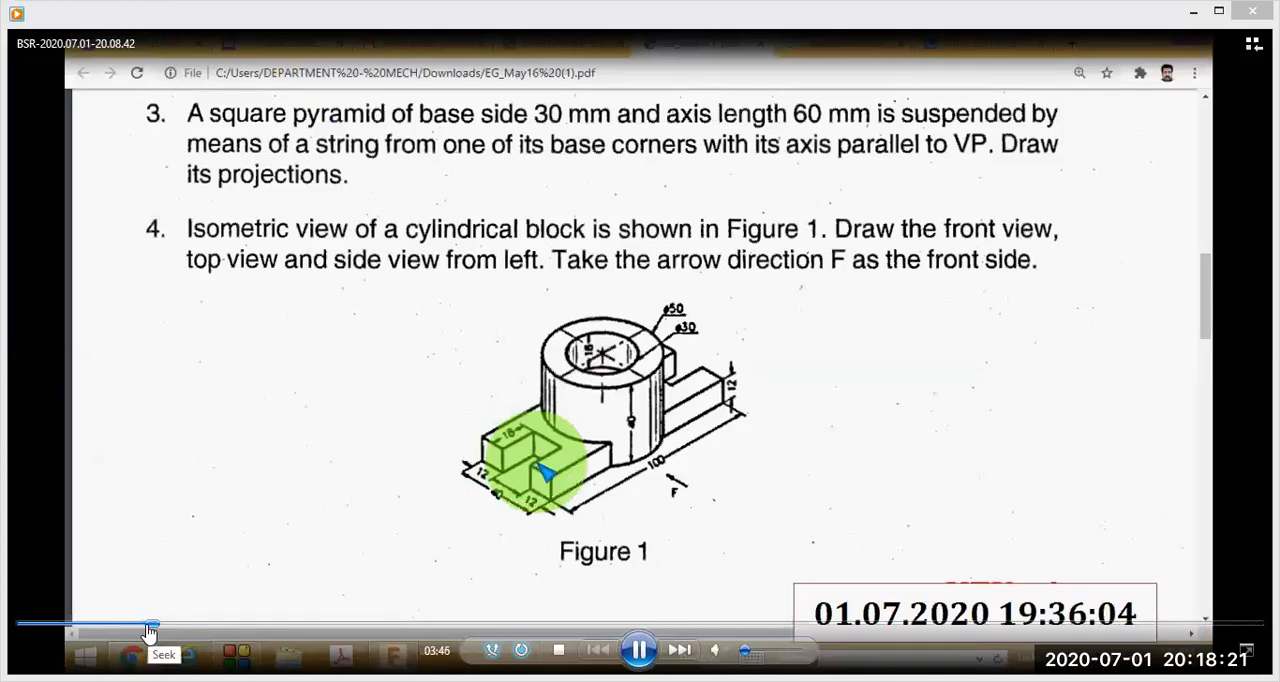
click(153, 628)
click(163, 632)
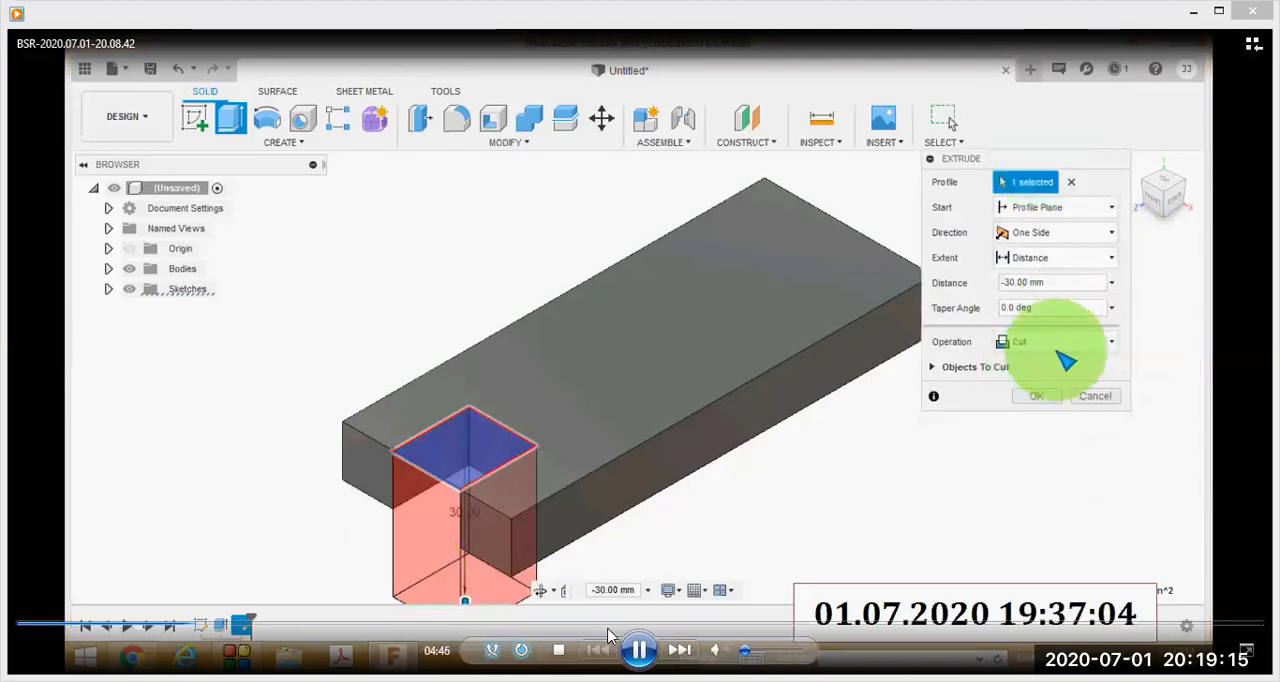
Pause the recording at 4:56 on the isometric drawing in Figure 1, and resume playback after examining it.
click(638, 650)
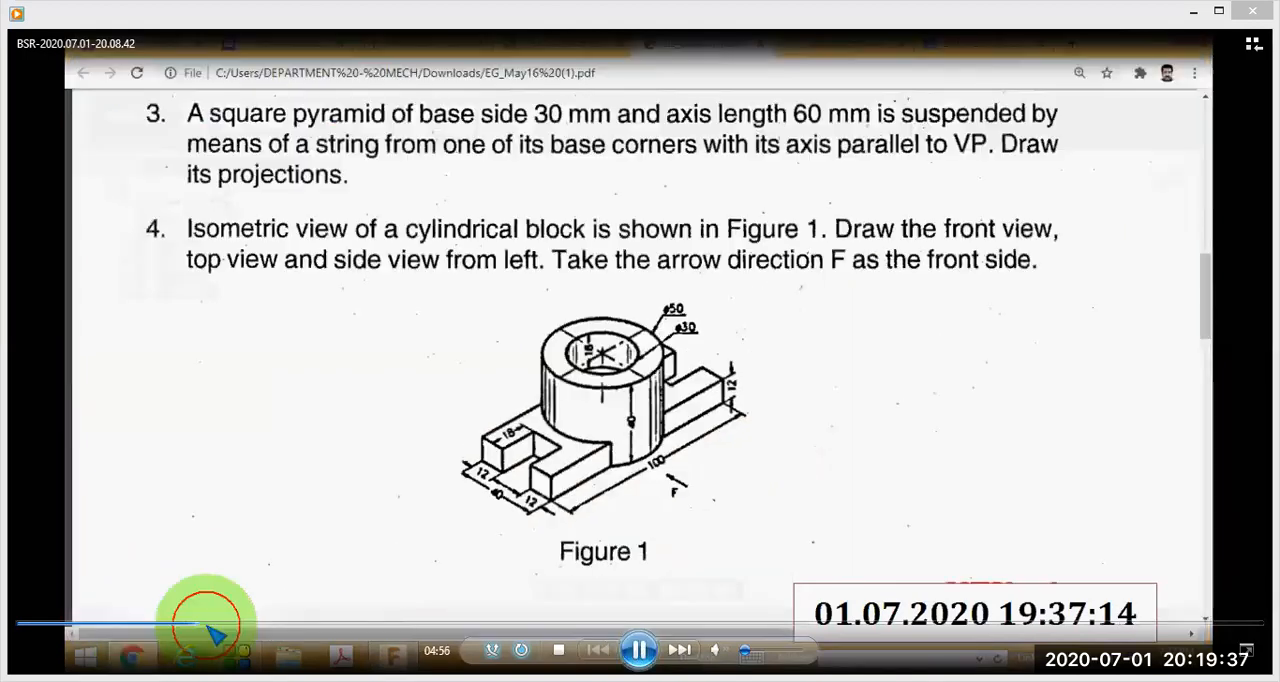
click(210, 628)
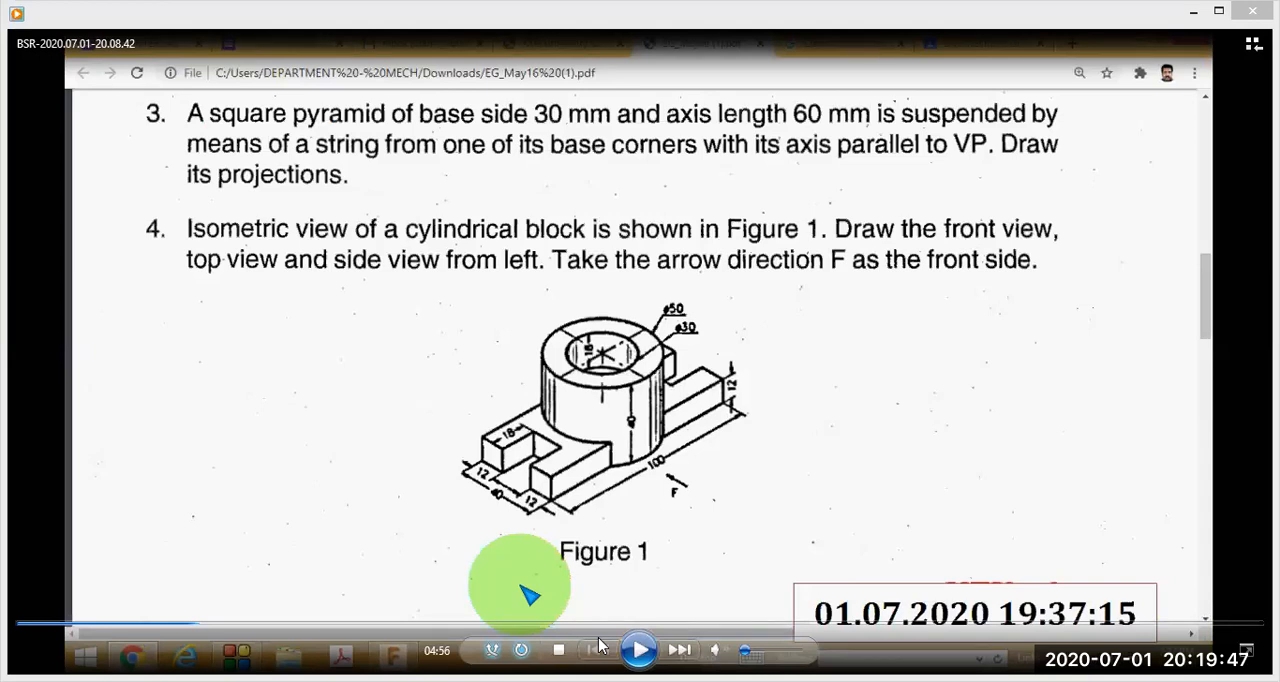
click(640, 650)
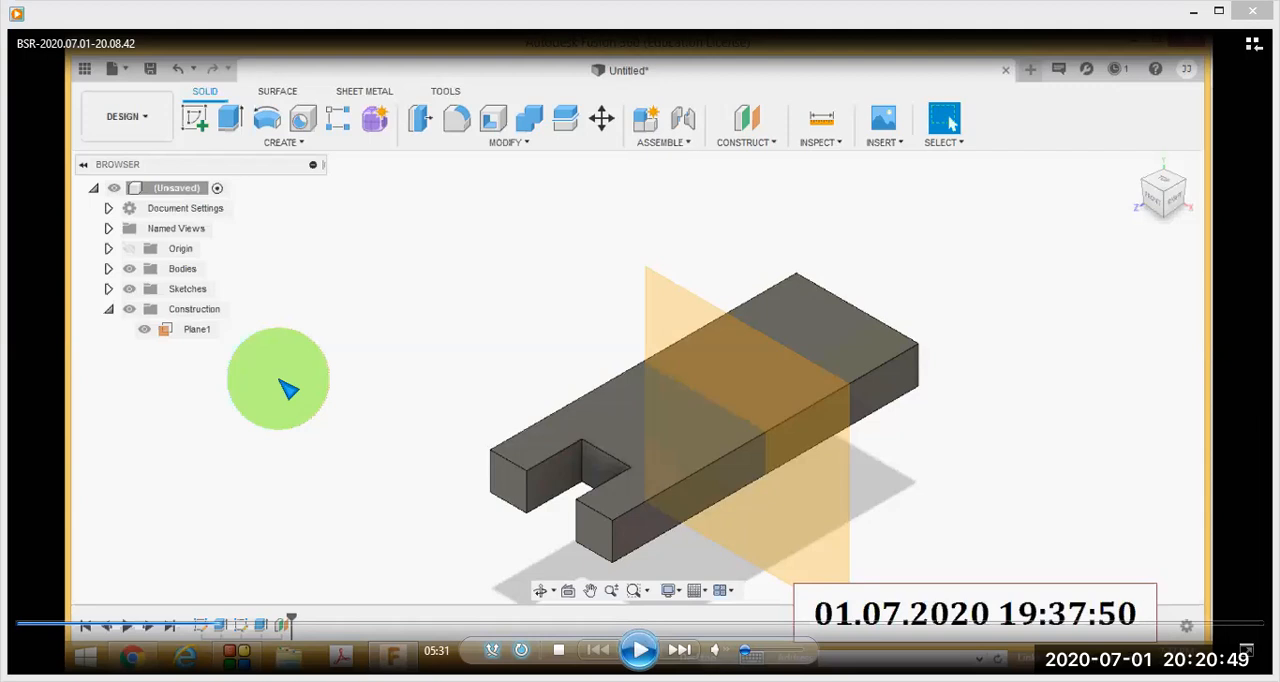
Play the recording on from the construction plane and pause it at 5:46 on the list of solid creation commands.
click(639, 650)
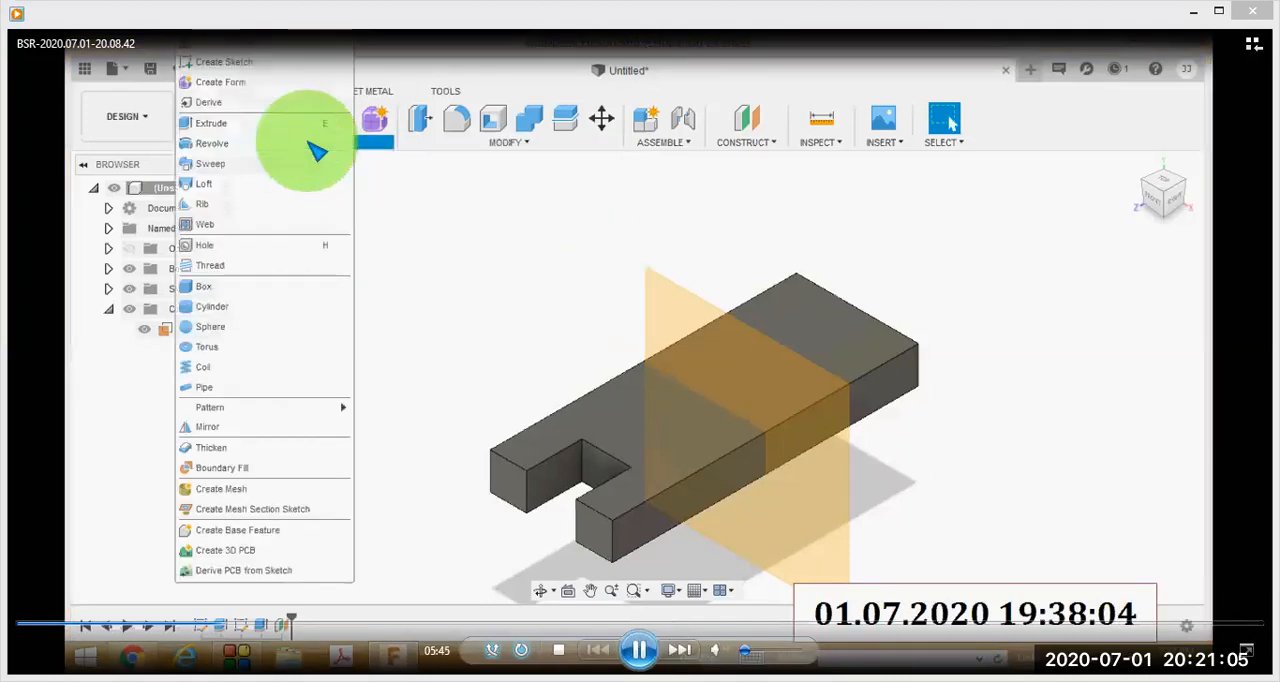
click(640, 651)
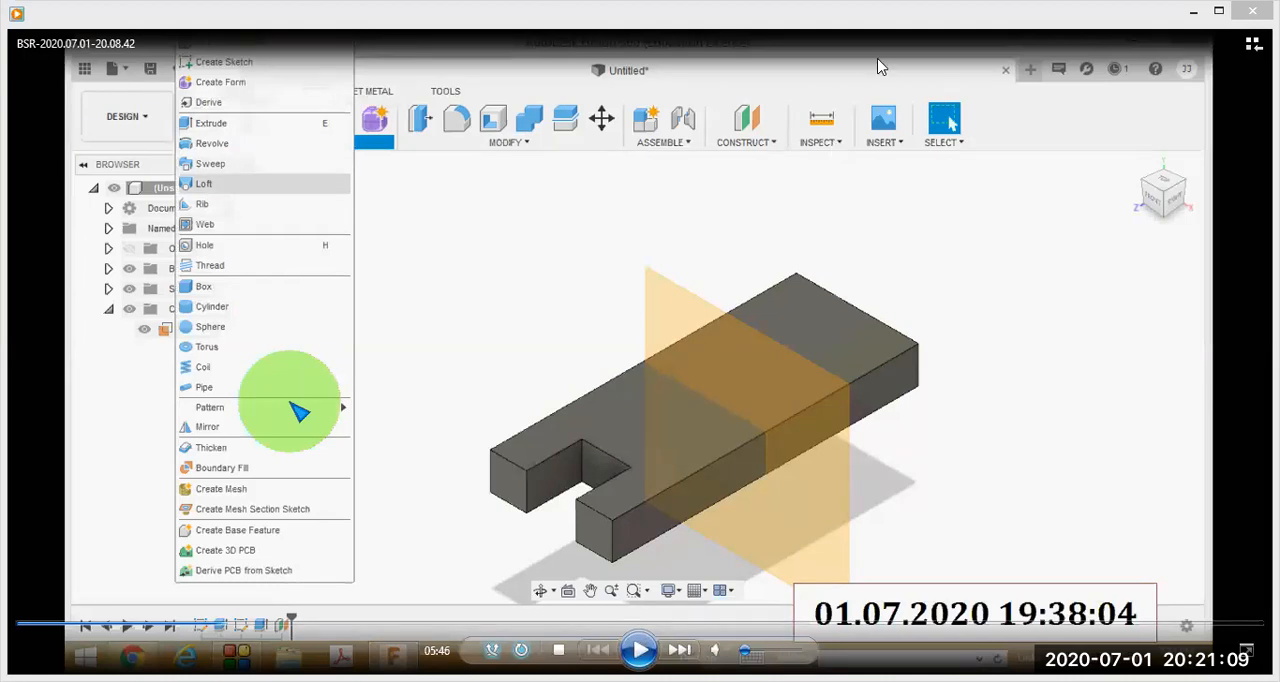
Circle the Mirror command in red, draw a curved arrow from the slot to the plate's far end, and clear the marks.
mouse_move(168, 405)
mouse_down()
mouse_move(172, 438)
mouse_move(326, 458)
mouse_move(356, 390)
mouse_move(342, 382)
mouse_up()
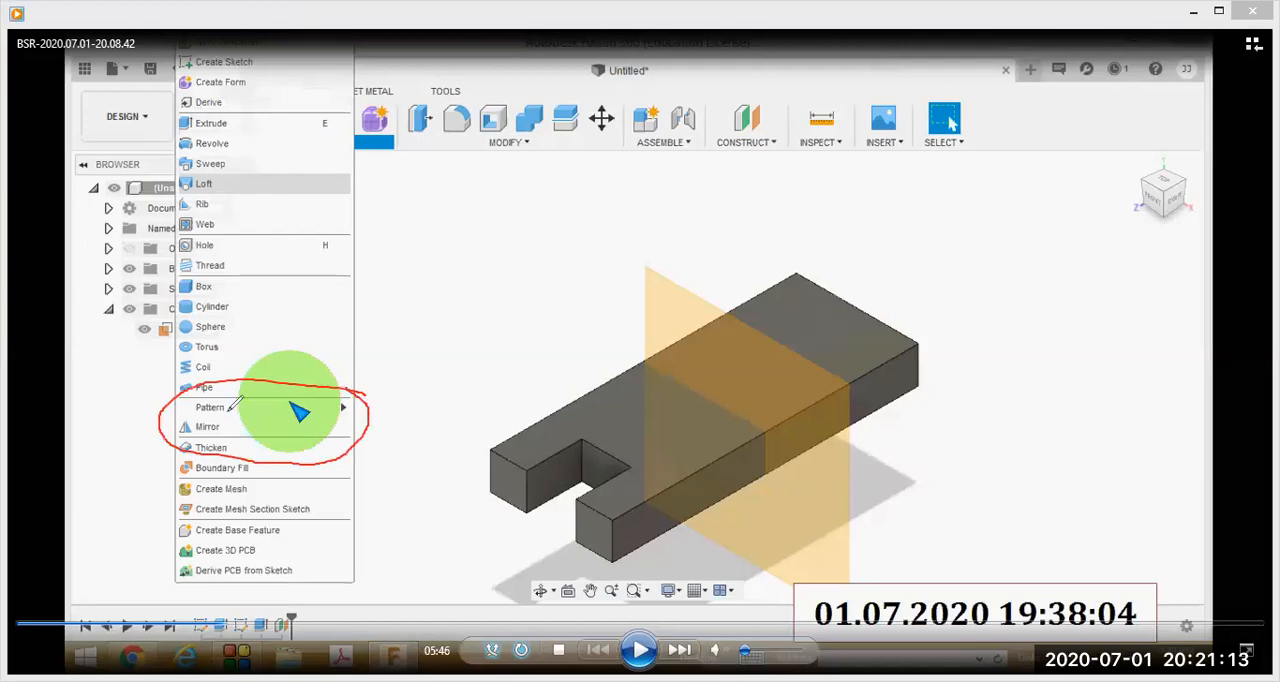
mouse_move(226, 413)
mouse_down()
mouse_move(186, 424)
mouse_move(224, 436)
mouse_move(216, 411)
mouse_up()
mouse_move(535, 537)
mouse_down()
mouse_move(524, 227)
mouse_move(799, 233)
mouse_move(838, 297)
mouse_move(850, 294)
mouse_up()
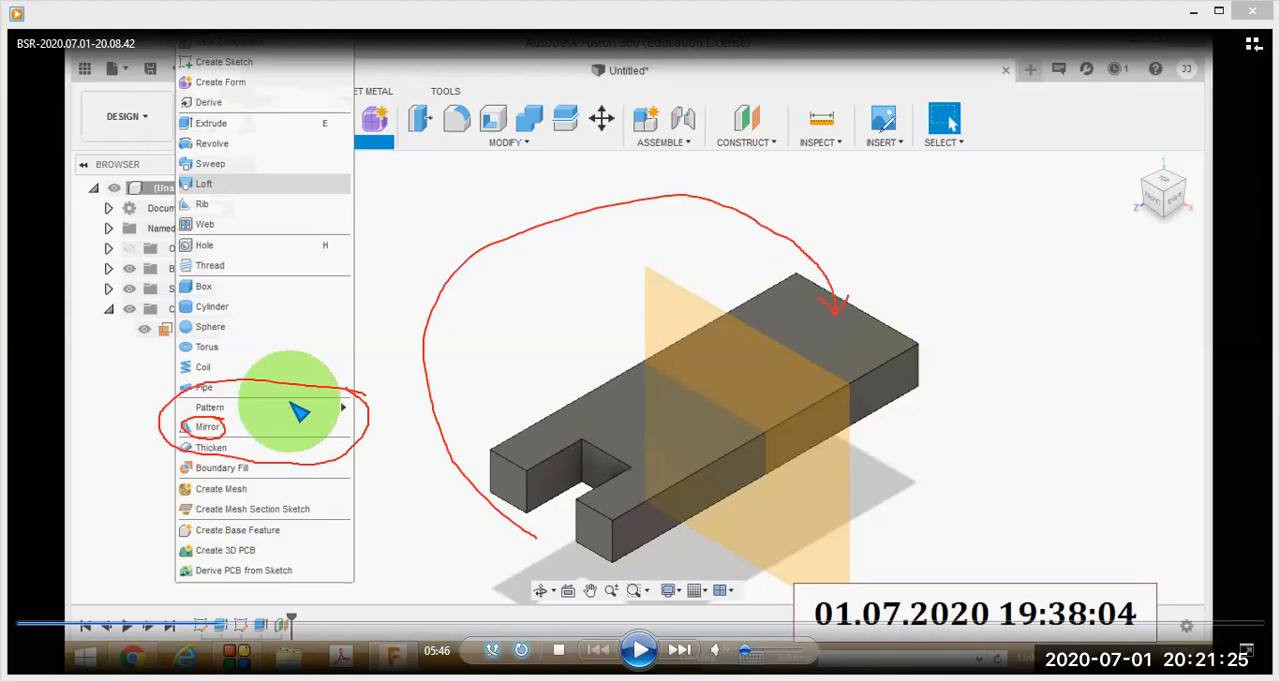
key(Escape)
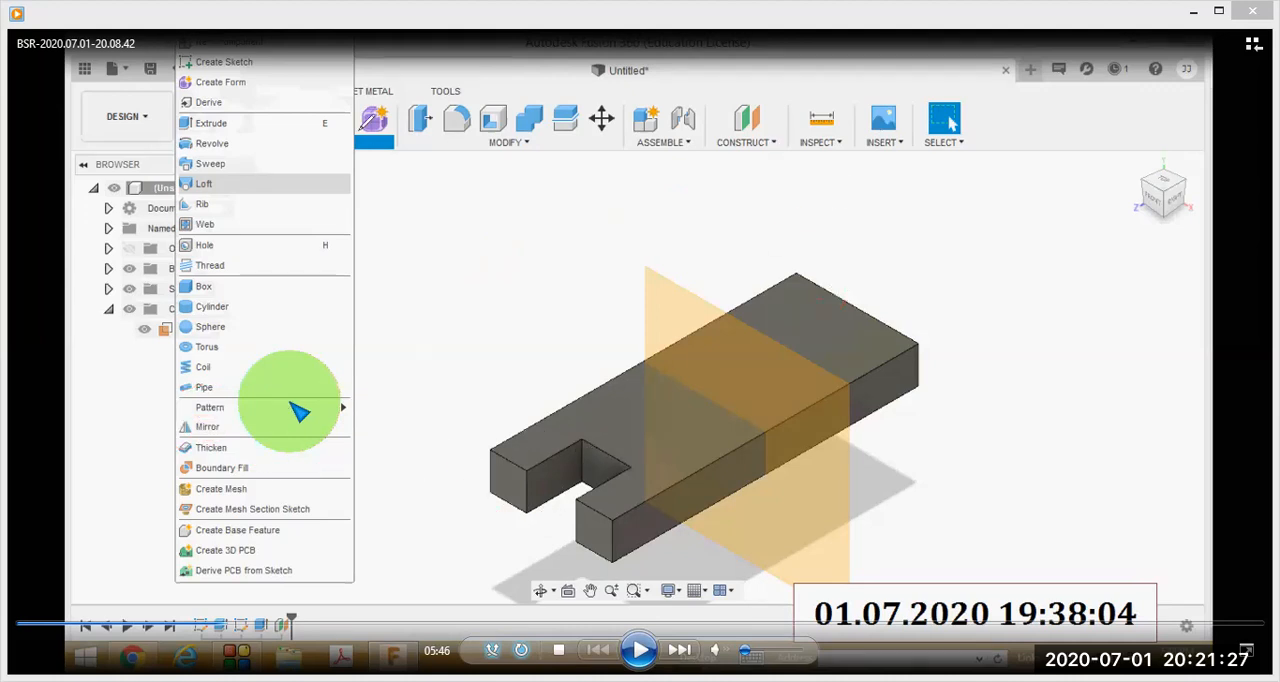
Pause the recording at 5:49, circle the Mirror settings in red, tick Pattern Type, Objects and Mirror Plane, and clear the marks.
click(639, 651)
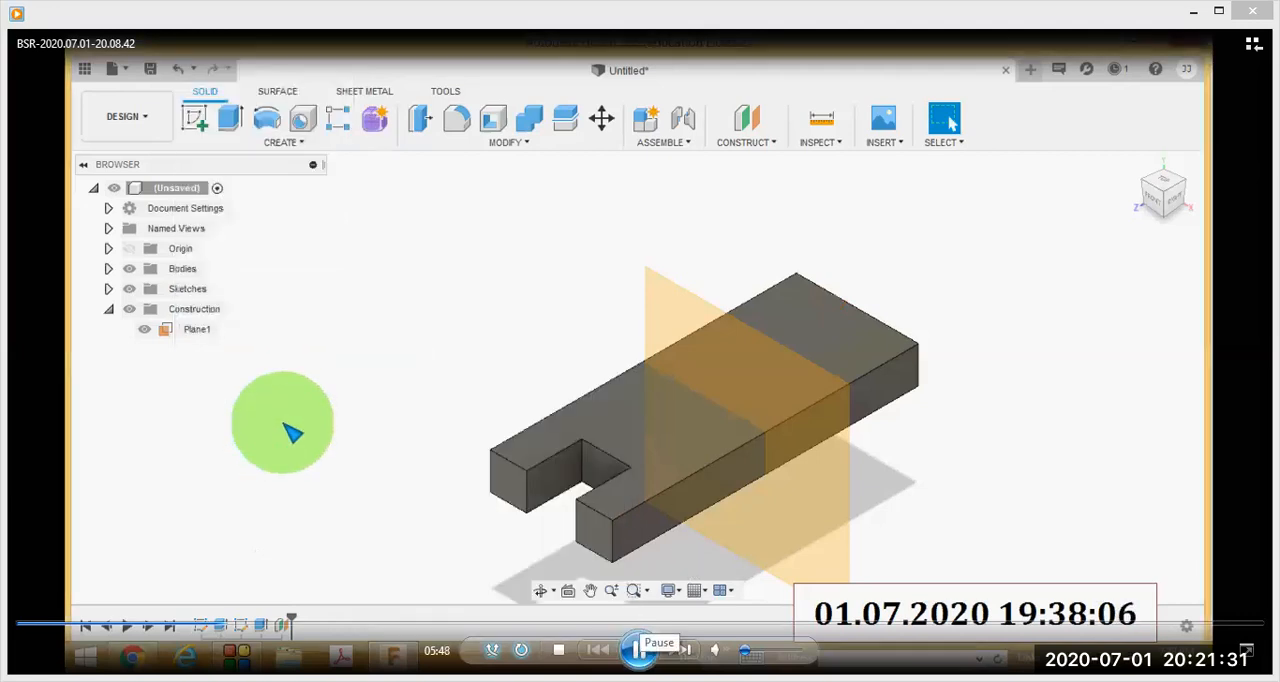
click(639, 651)
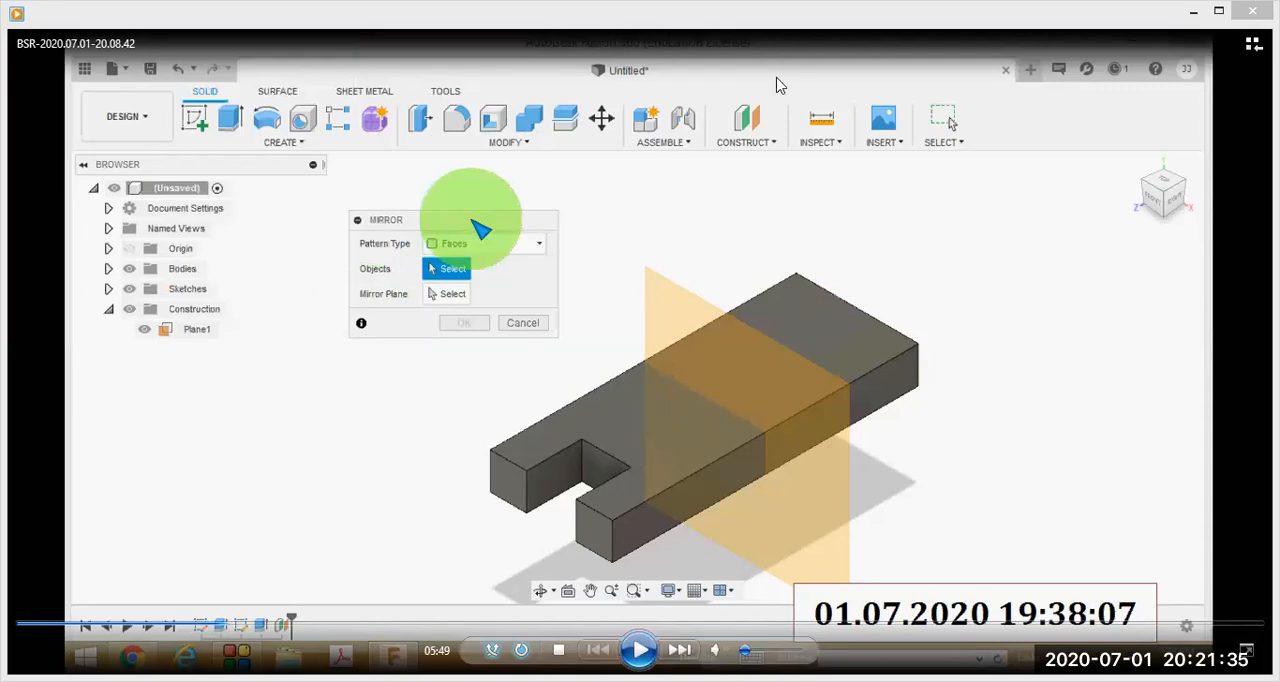
mouse_move(425, 189)
mouse_down()
mouse_move(388, 190)
mouse_move(322, 350)
mouse_move(494, 390)
mouse_move(600, 237)
mouse_move(463, 180)
mouse_move(424, 190)
mouse_up()
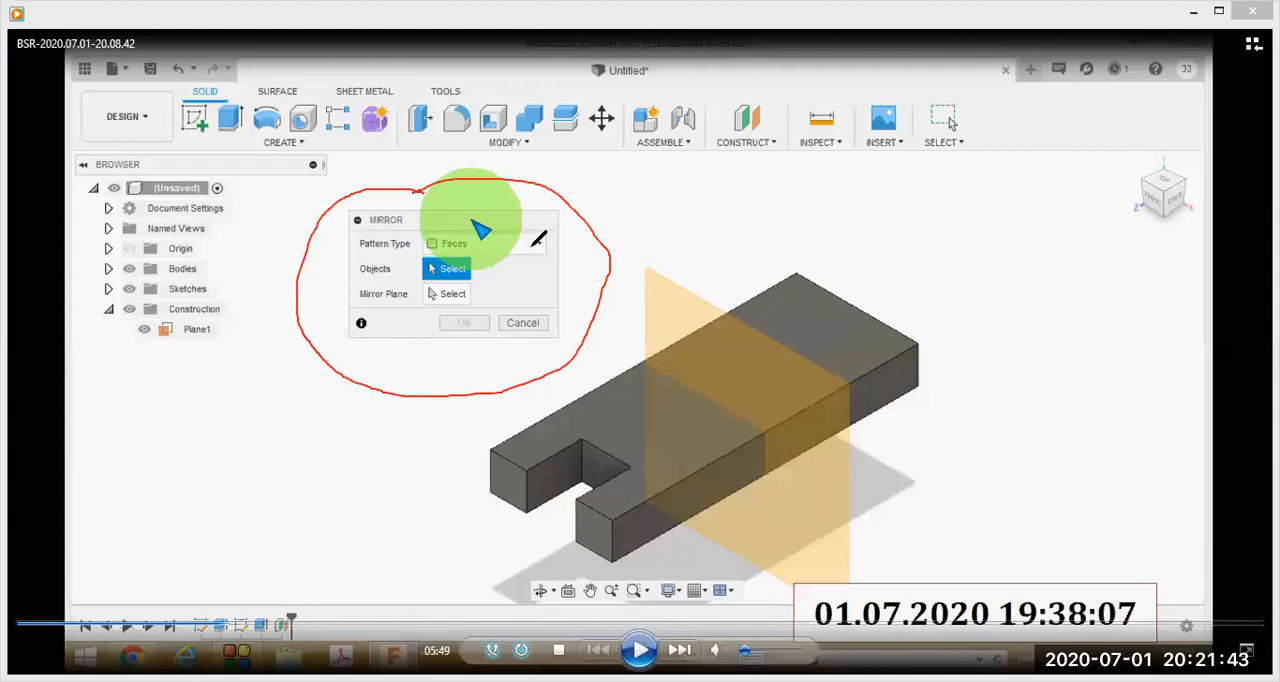
drag(531, 237, 560, 222)
drag(479, 267, 521, 279)
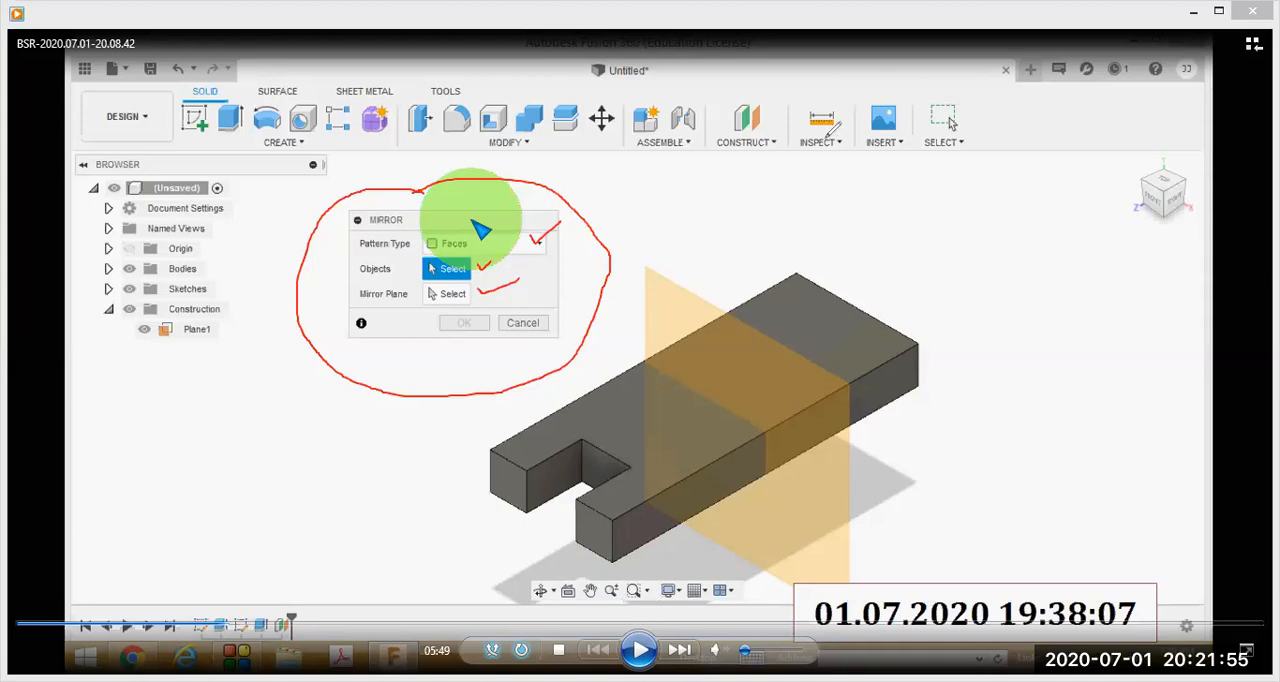
click(882, 188)
click(427, 122)
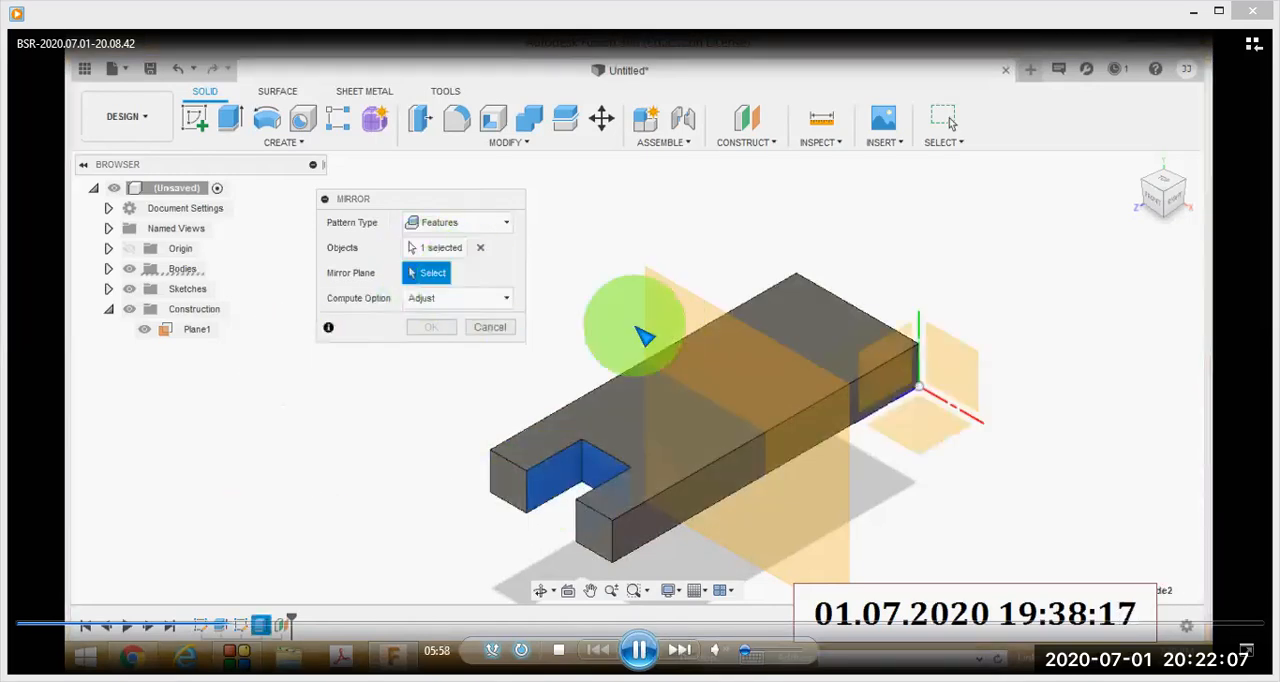
Pause the recording at 5:59 on the mirror plane selection, and resume playback to watch the slot being mirrored.
key(space)
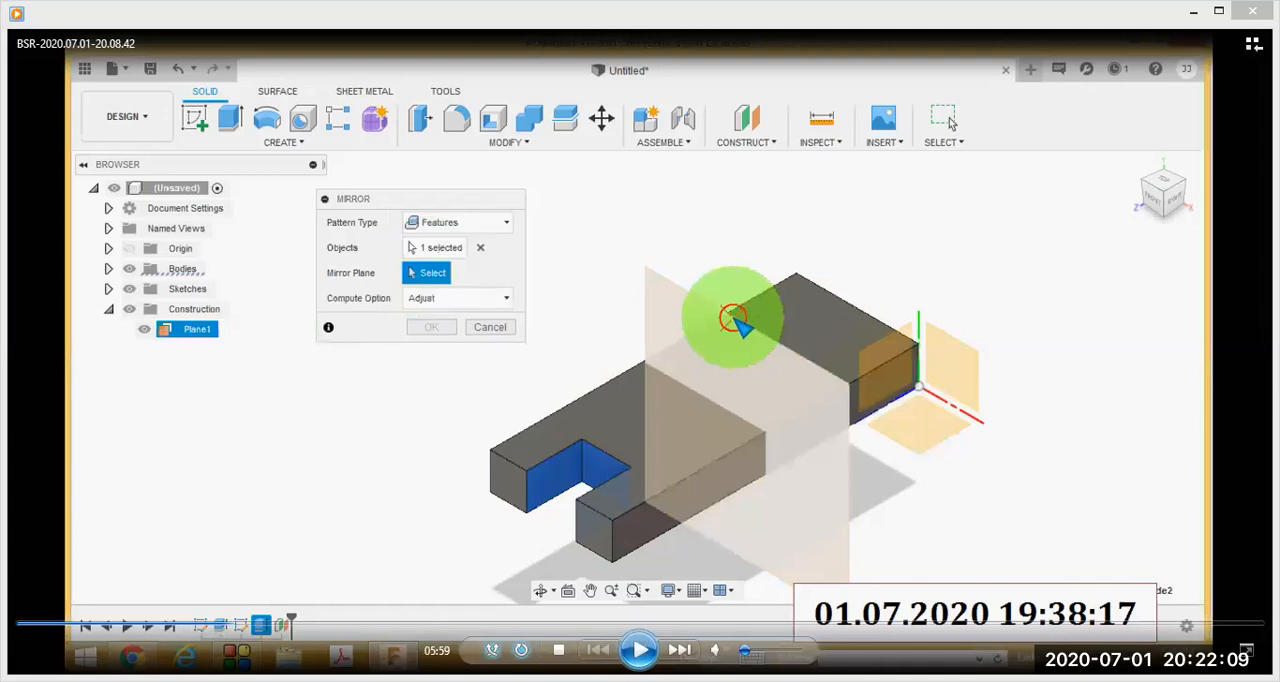
key(space)
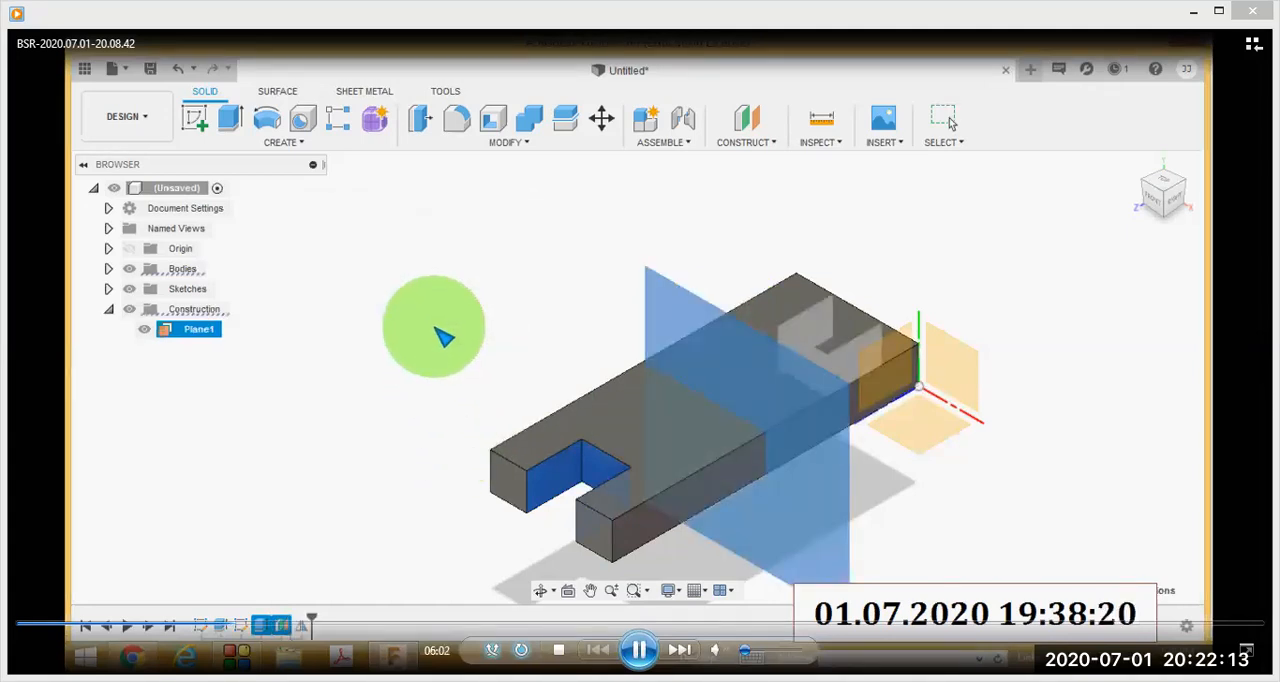
key(space)
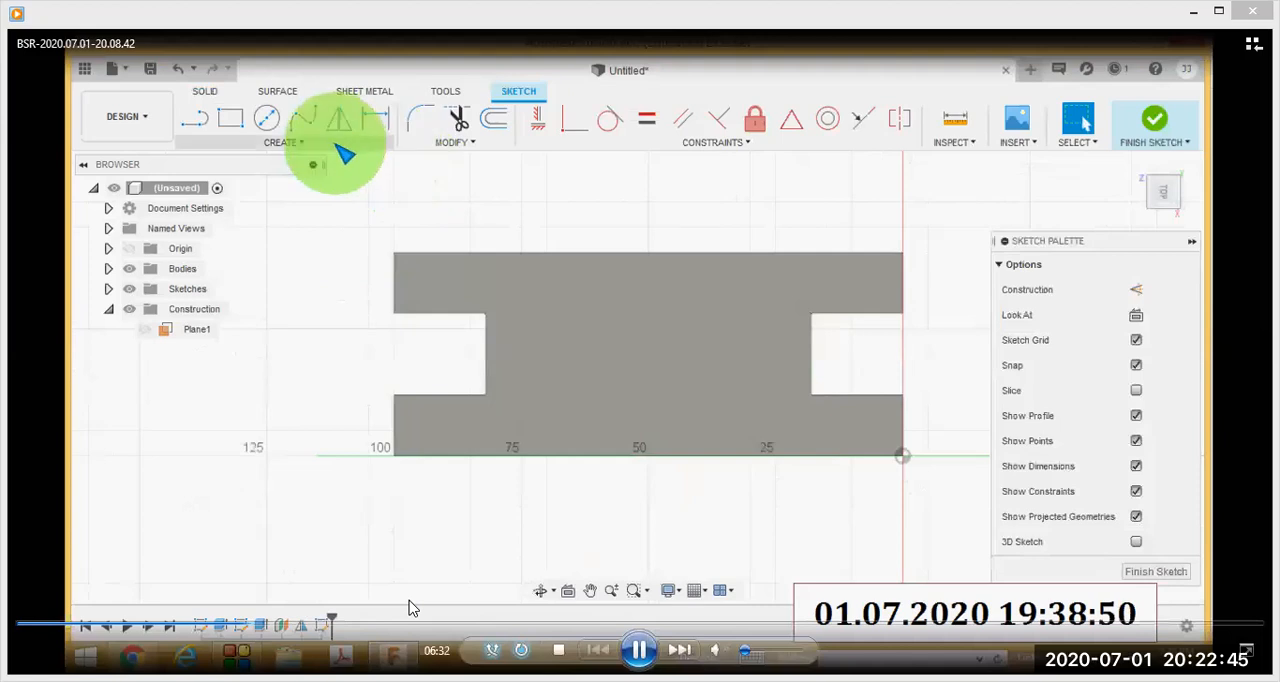
Skip the recording ahead from the new sketch on the plate's top face to the reference drawing at 8:48.
click(278, 626)
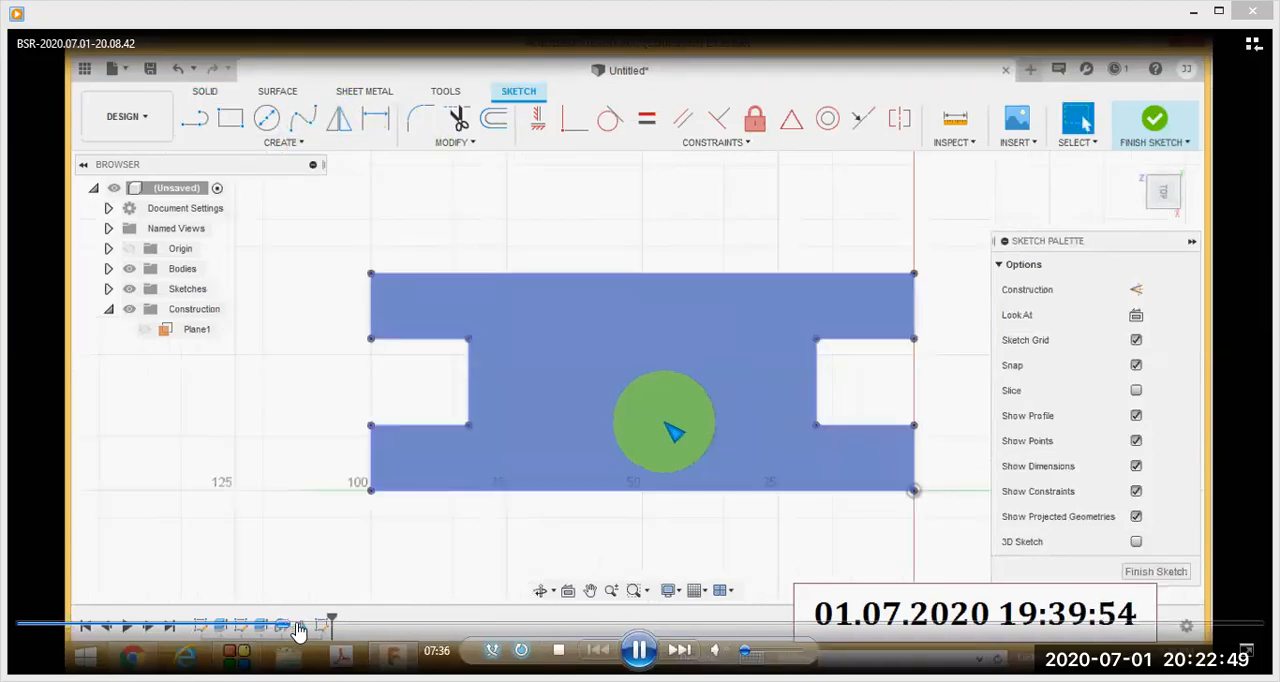
click(297, 626)
click(321, 626)
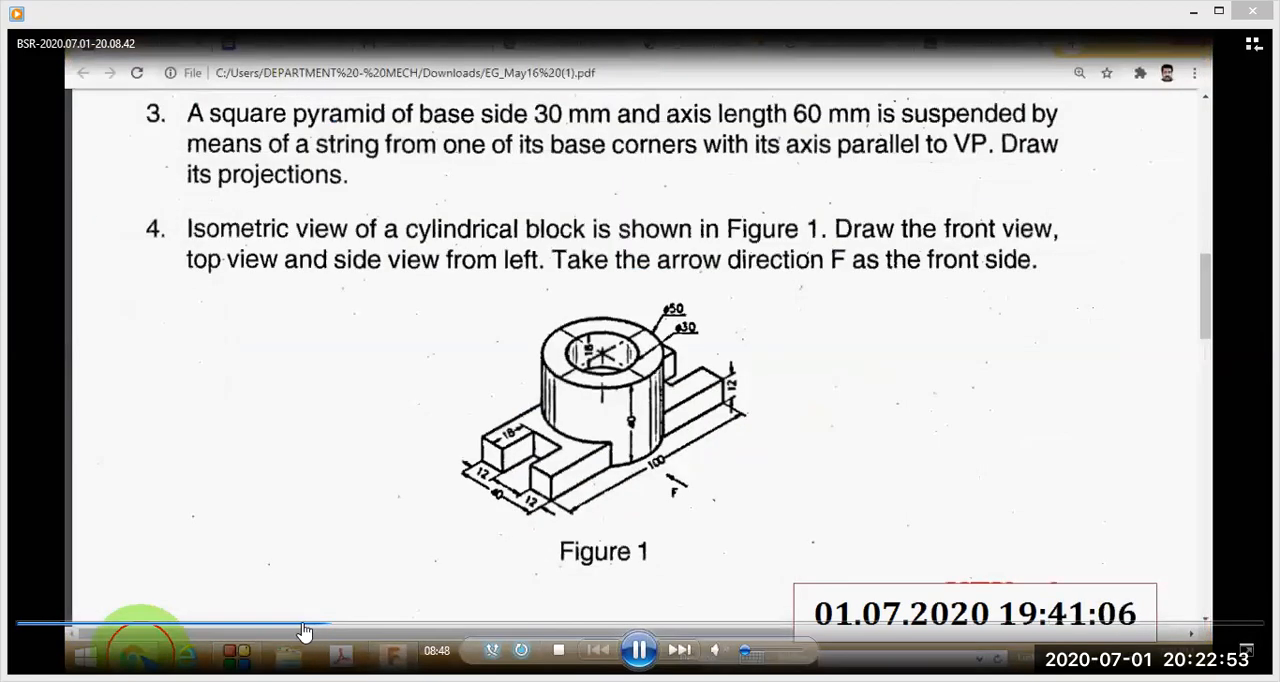
Move playback back to the sketching of the 50 mm circle centred on the plate, and watch the sketch being finished.
click(300, 626)
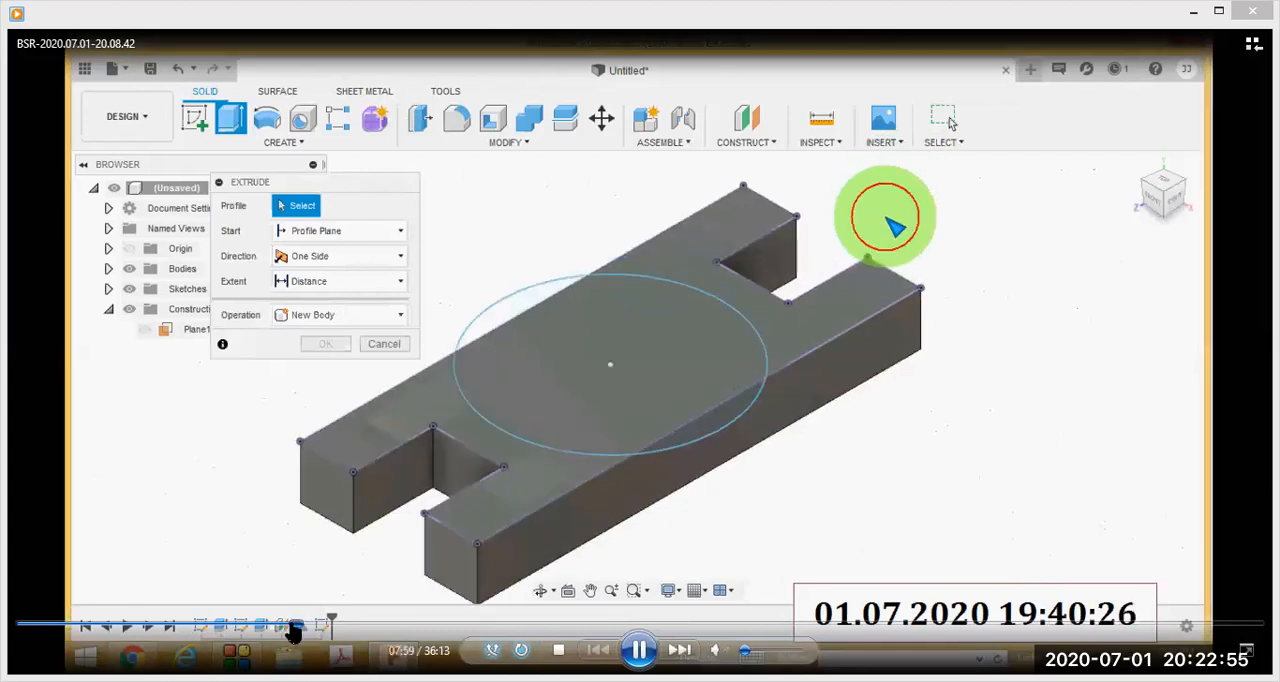
click(293, 626)
click(290, 626)
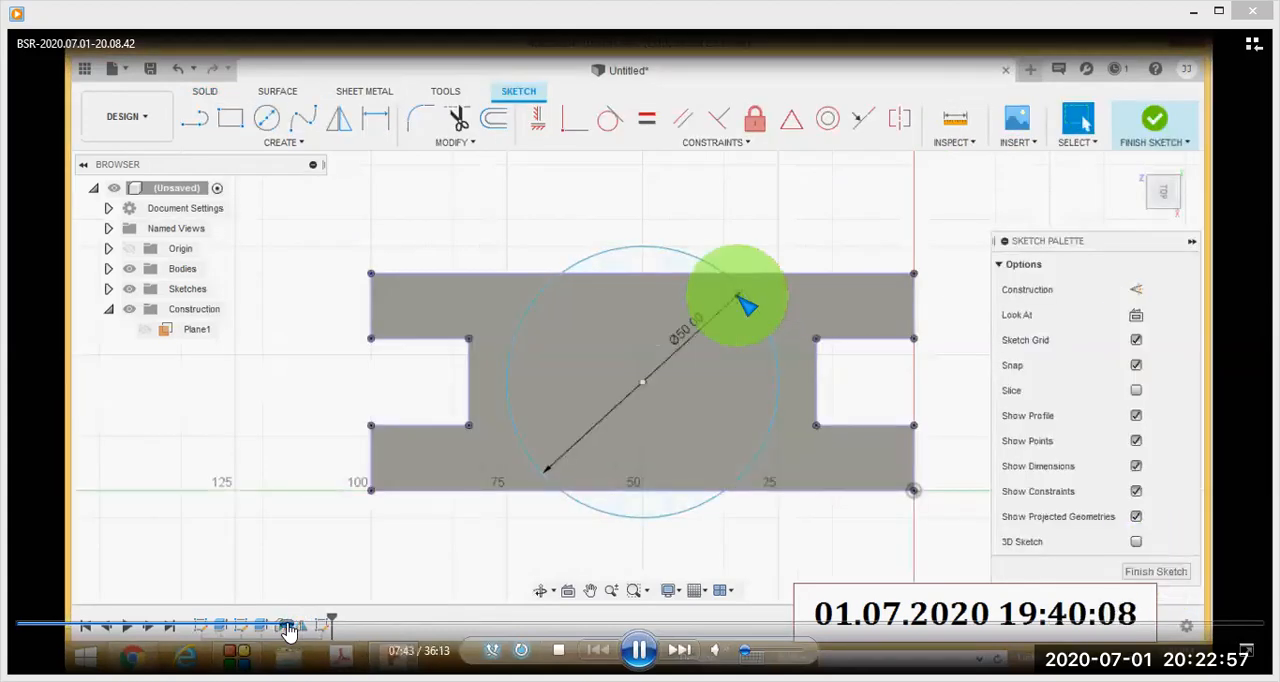
click(283, 626)
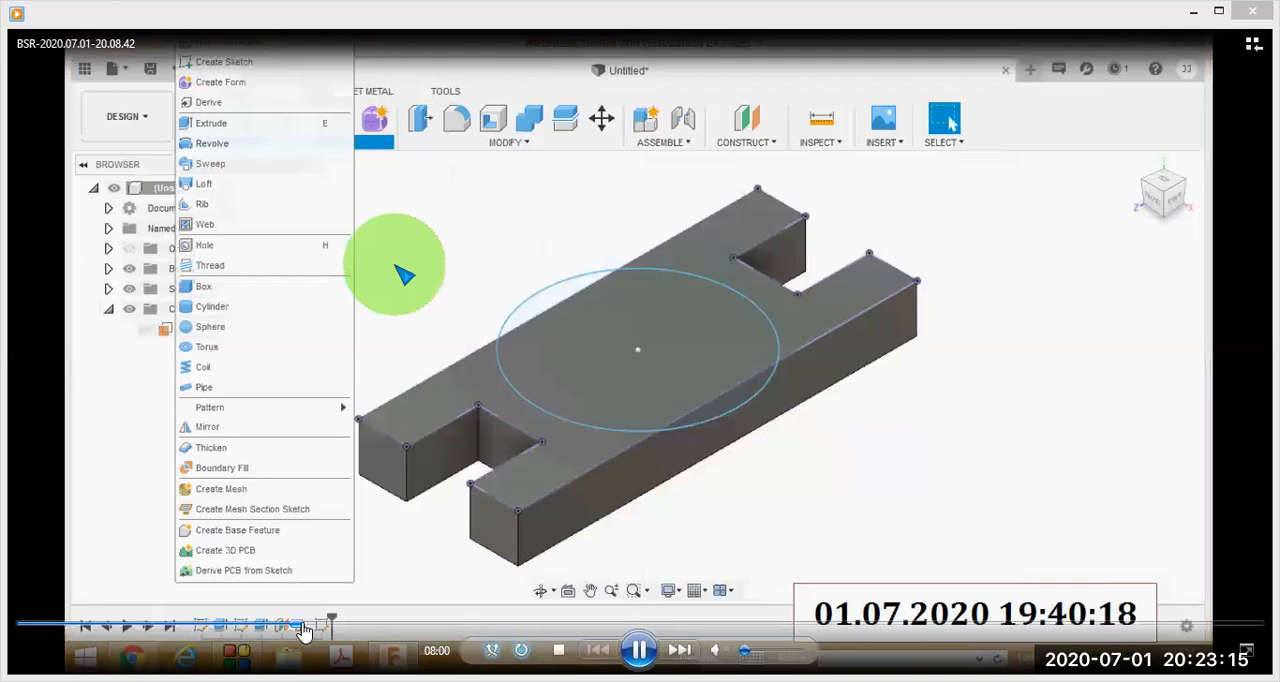
Skip the recording ahead to the extrusion of the circle, where its direction options are chosen.
click(305, 627)
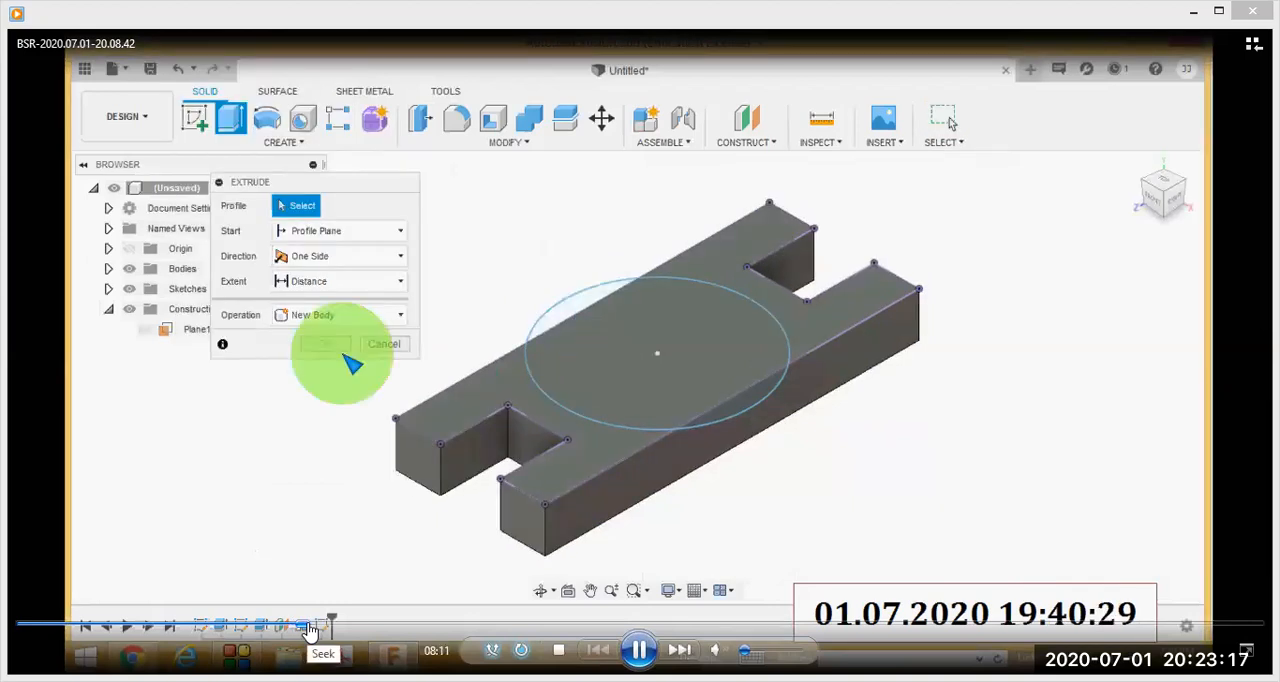
click(325, 627)
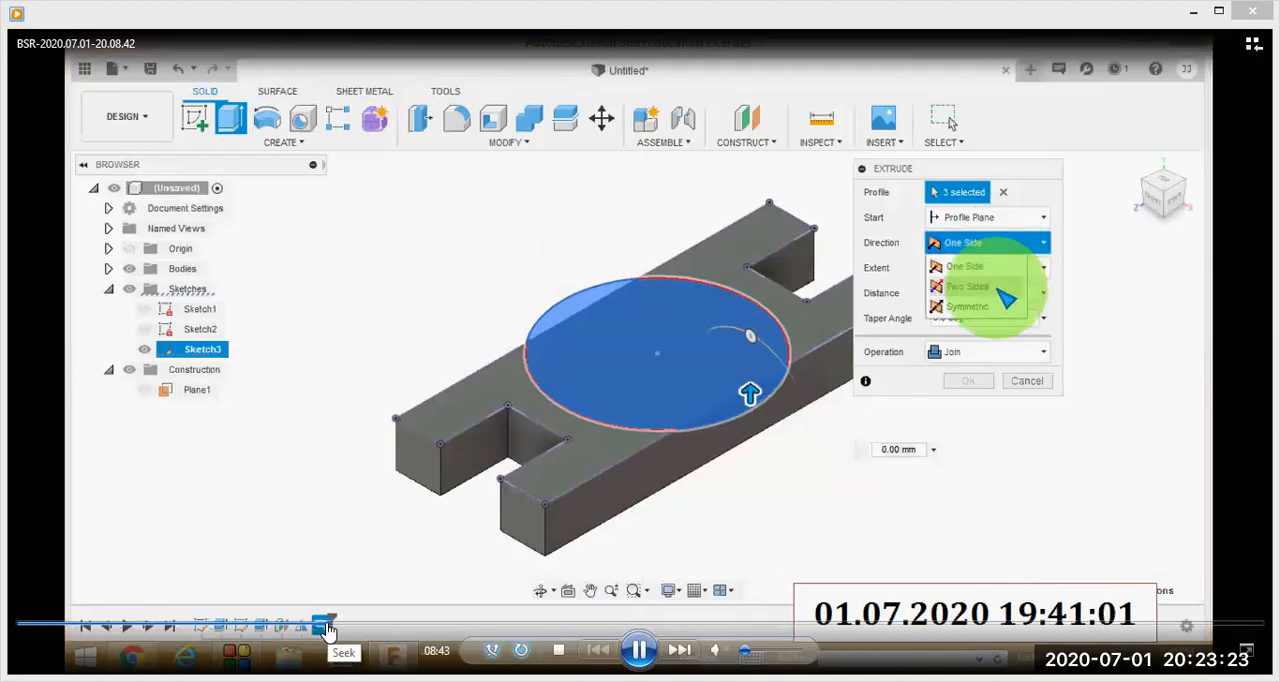
Move playback back slightly to replay the choice of extrusion direction, and pause at 8:45 on the Two Sides settings.
click(320, 627)
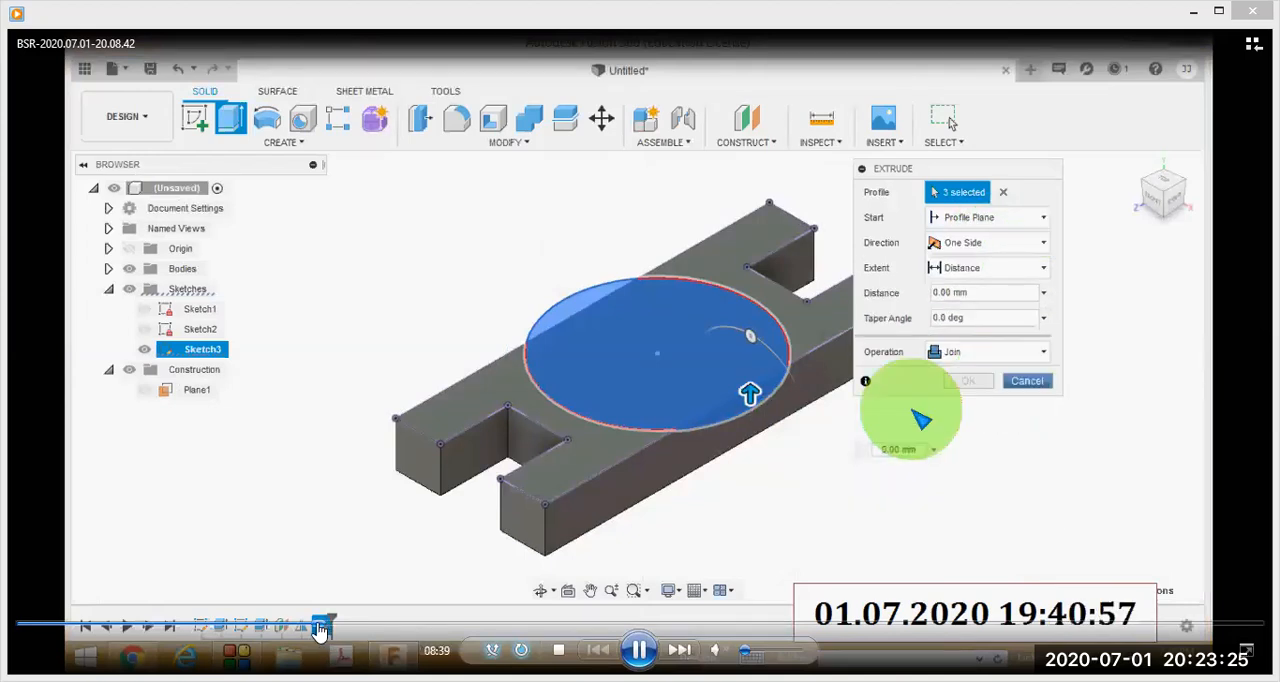
click(630, 650)
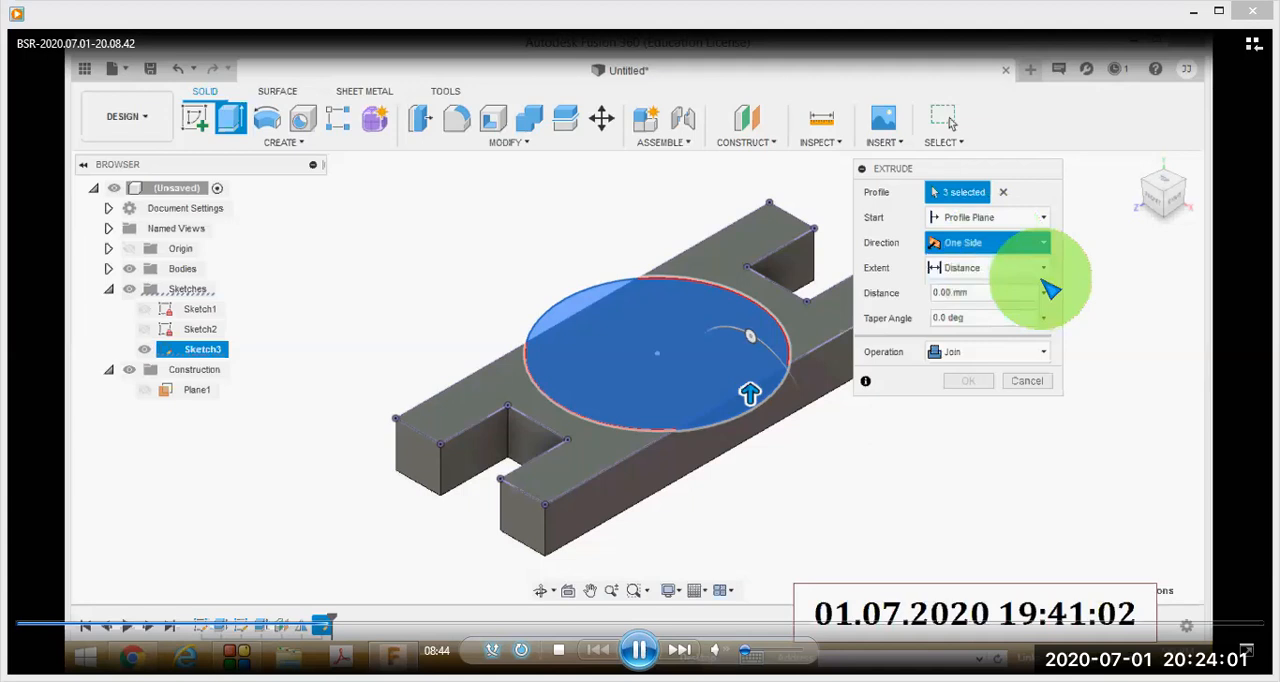
key(space)
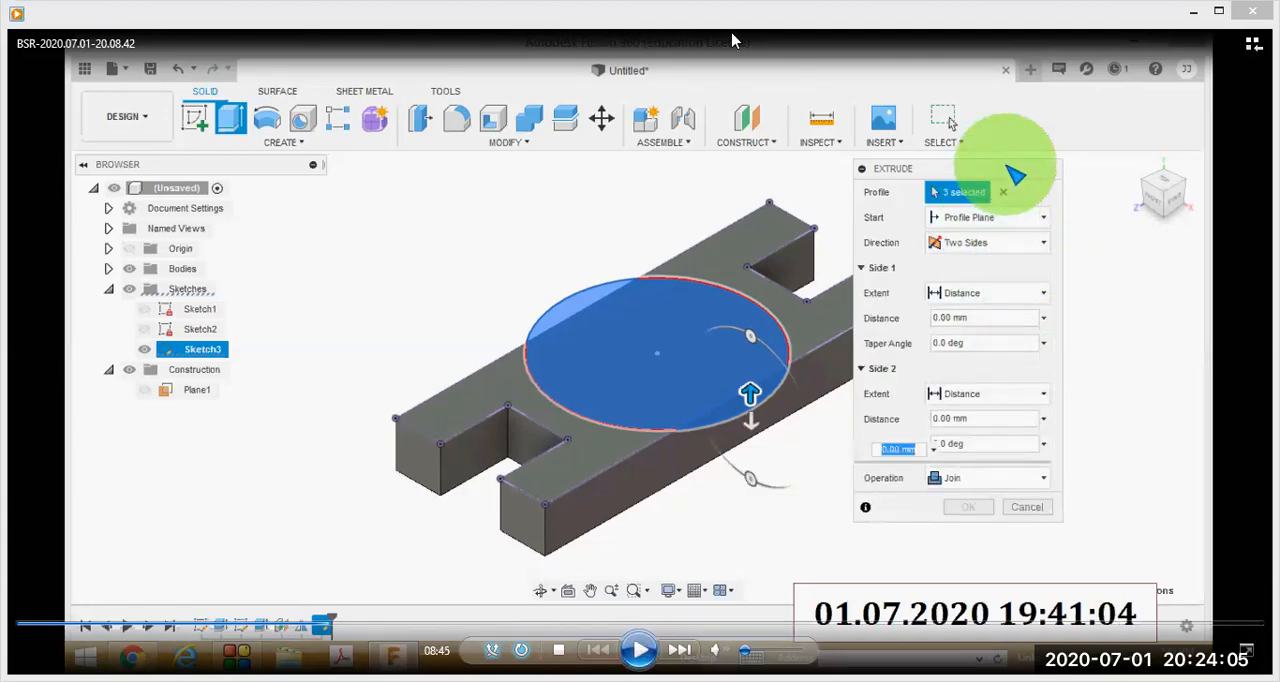
Circle the Side 1 and Side 2 settings of the extrusion in red to explain them, and clear the markings.
mouse_move(990, 250)
mouse_down()
mouse_move(878, 340)
mouse_move(925, 366)
mouse_move(1075, 305)
mouse_move(985, 248)
mouse_up()
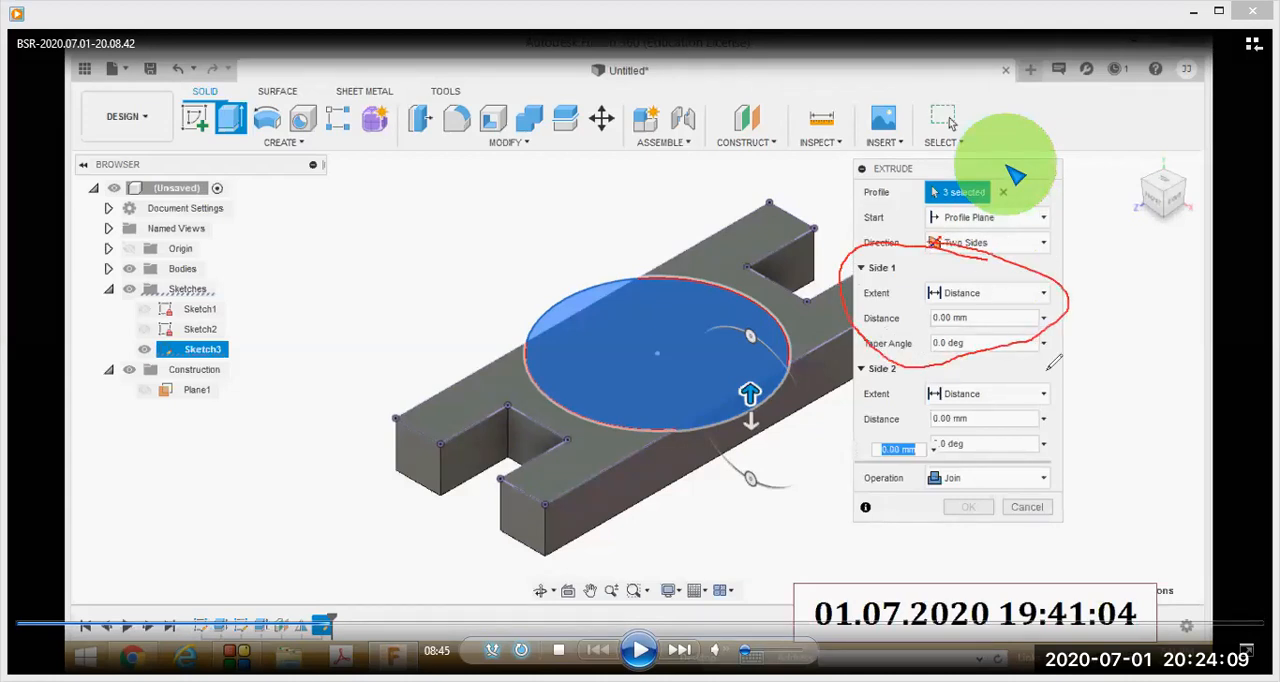
mouse_move(969, 373)
mouse_down()
mouse_move(856, 360)
mouse_move(850, 455)
mouse_move(1062, 458)
mouse_move(975, 362)
mouse_move(945, 368)
mouse_up()
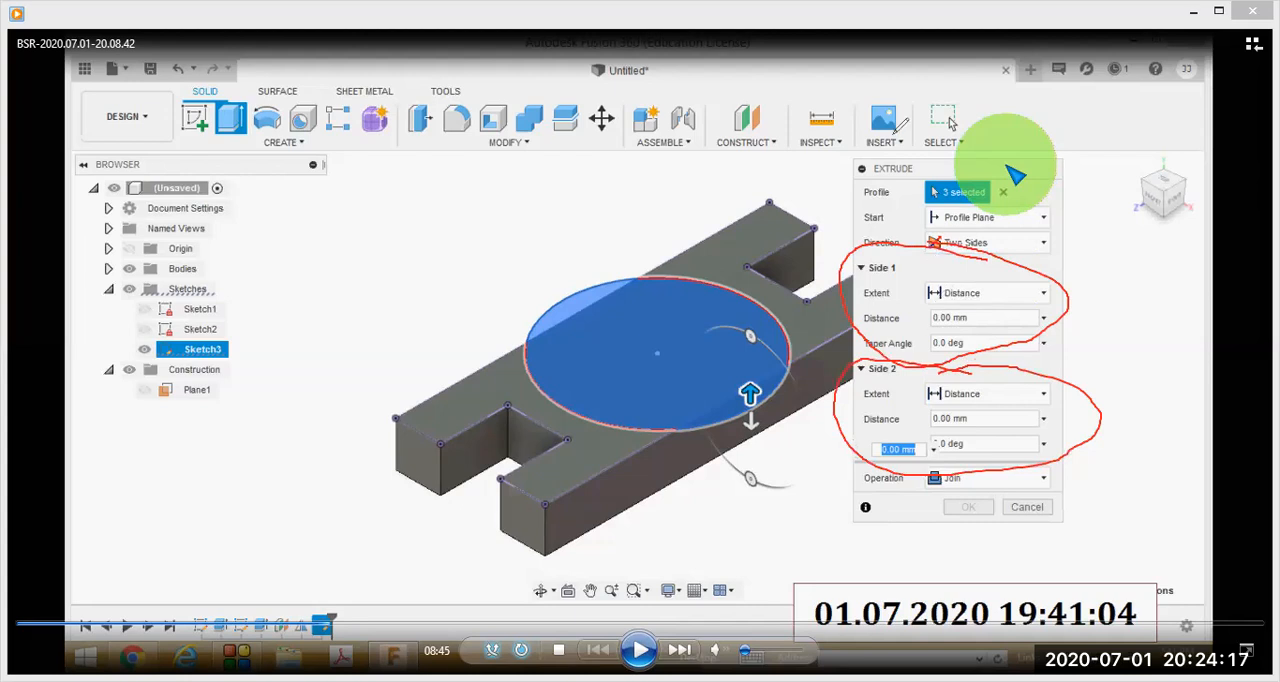
key(Escape)
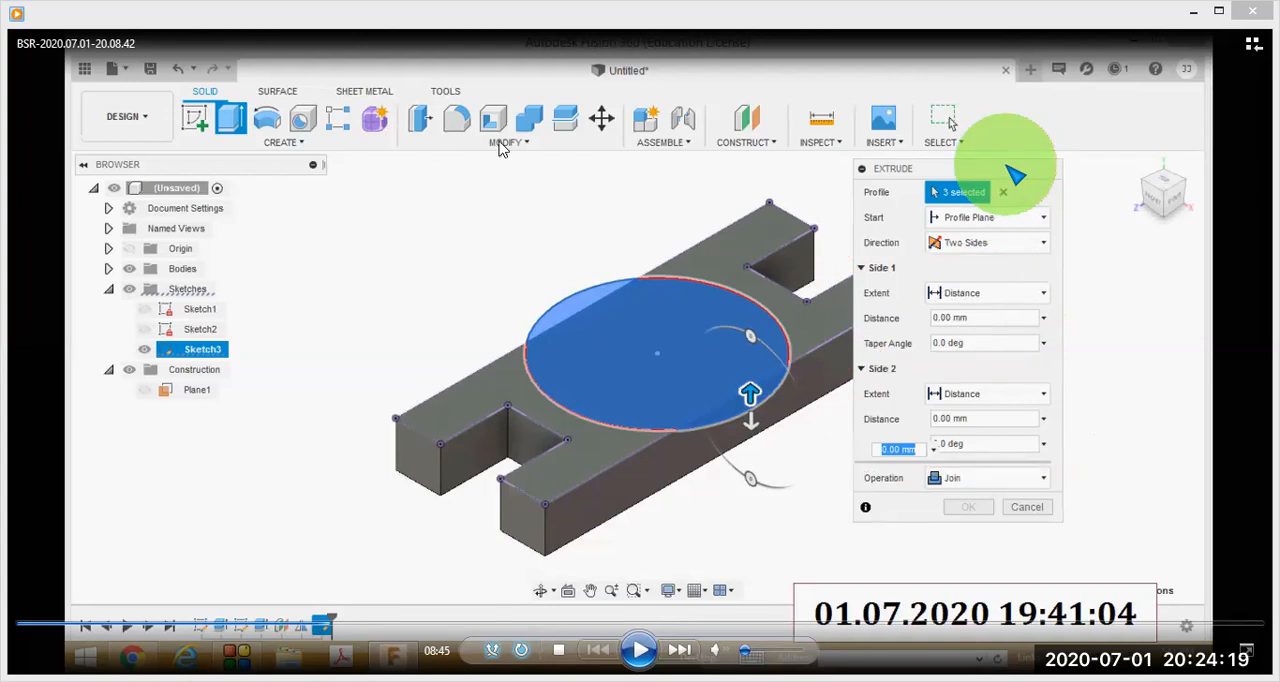
Play the recording on to the Figure 1 reference drawing, pause there at 8:49, and resume playback.
click(640, 650)
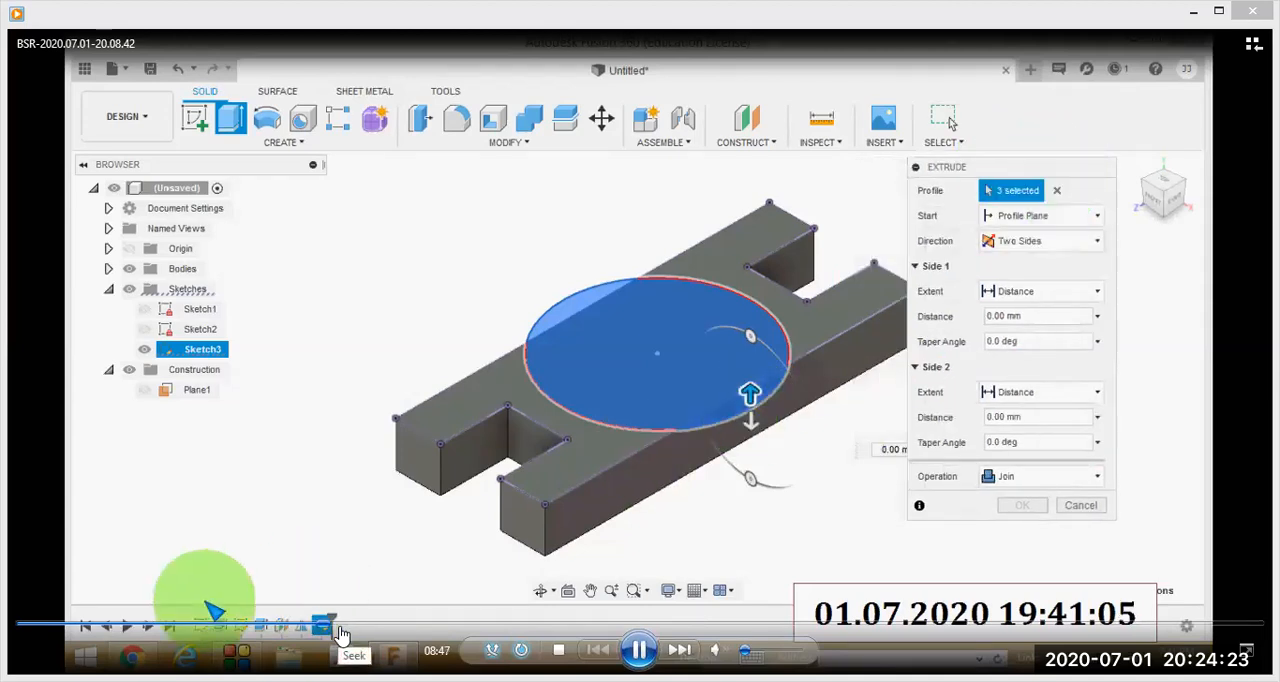
click(640, 650)
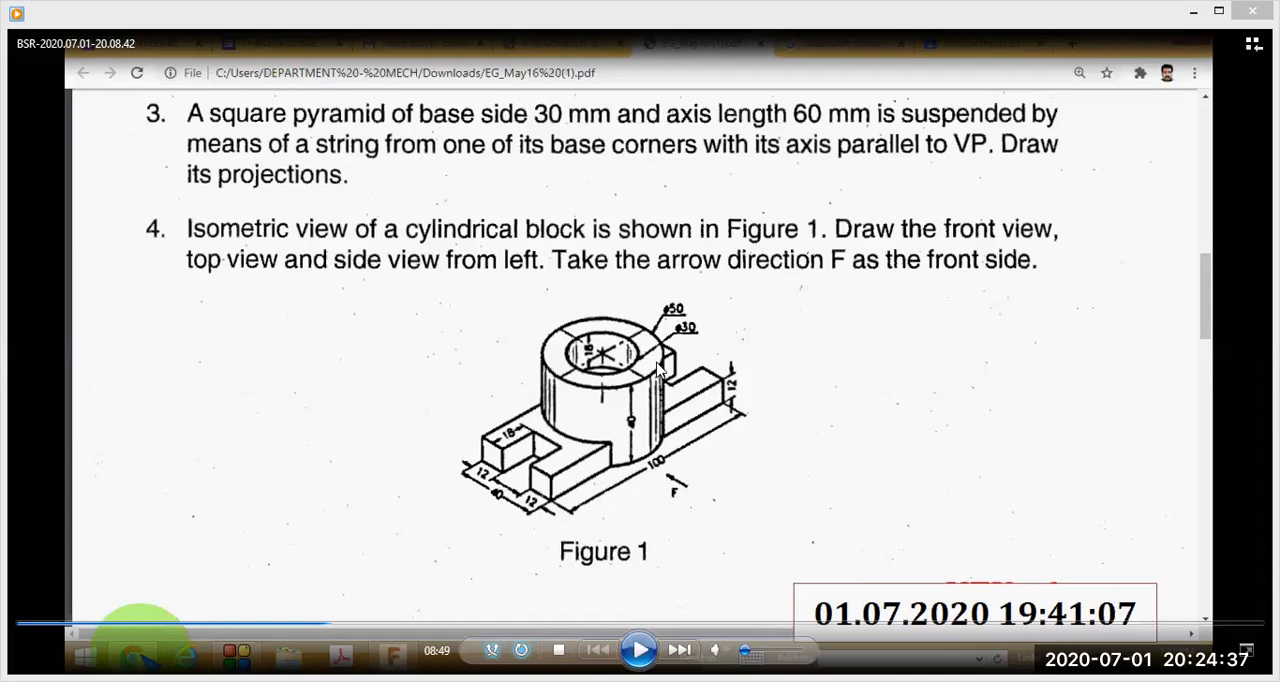
click(640, 650)
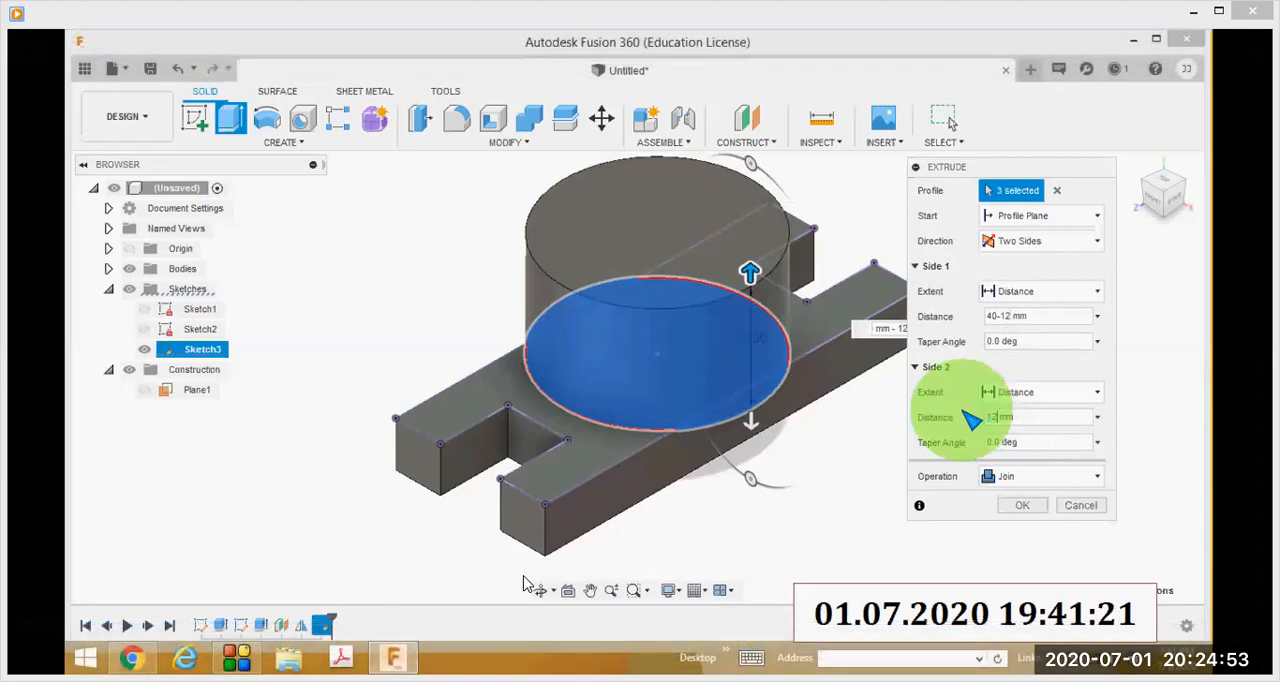
Pause the recording at 9:07 on the two-sided extrusion of 40 mm - 12 mm and 12 mm, and resume playback.
mouse_move(517, 584)
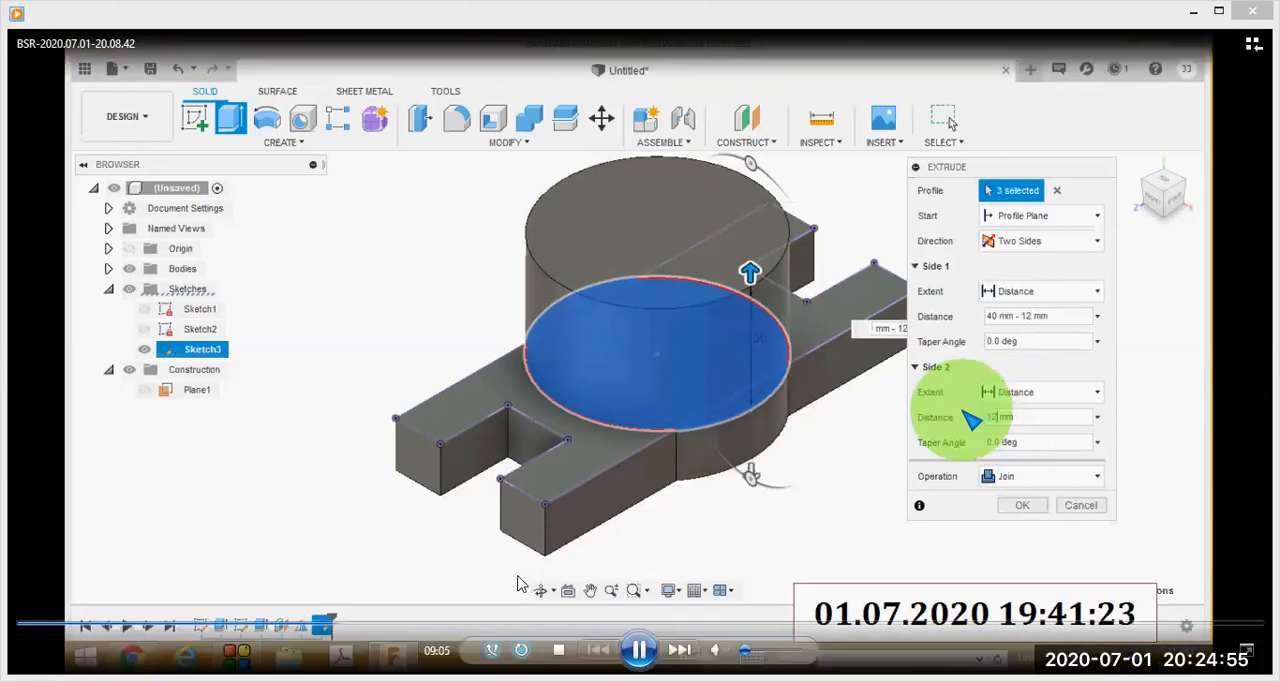
click(639, 650)
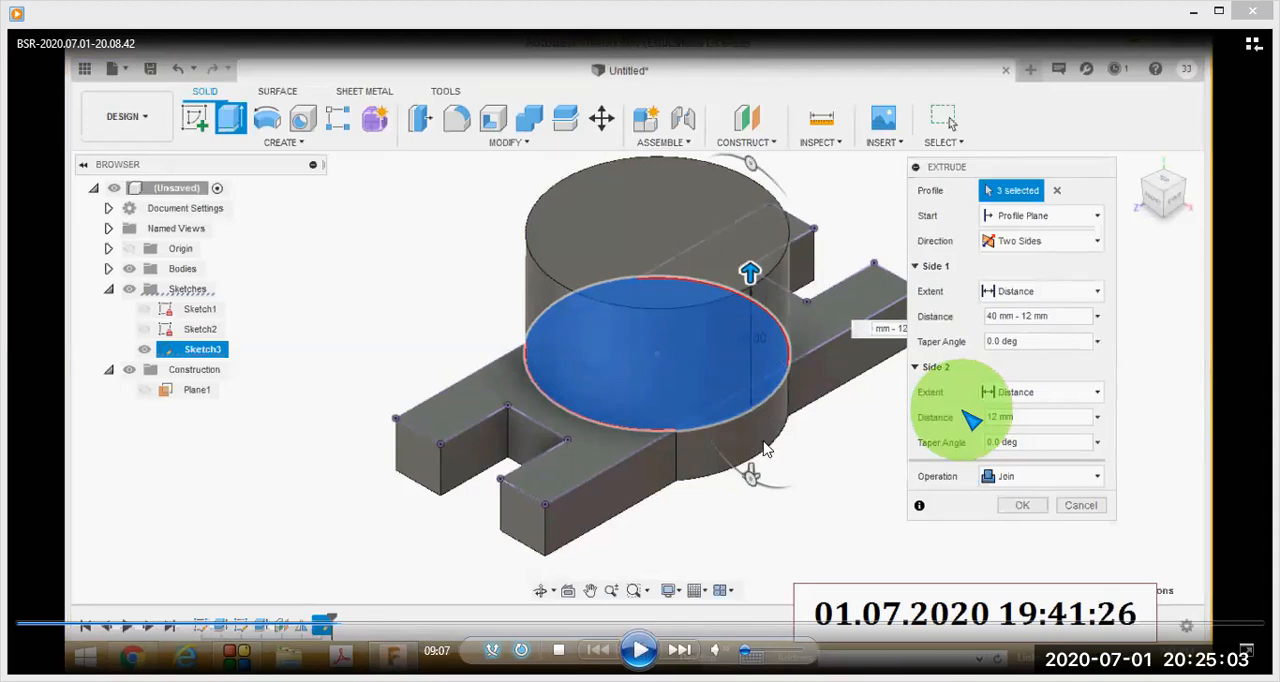
click(639, 650)
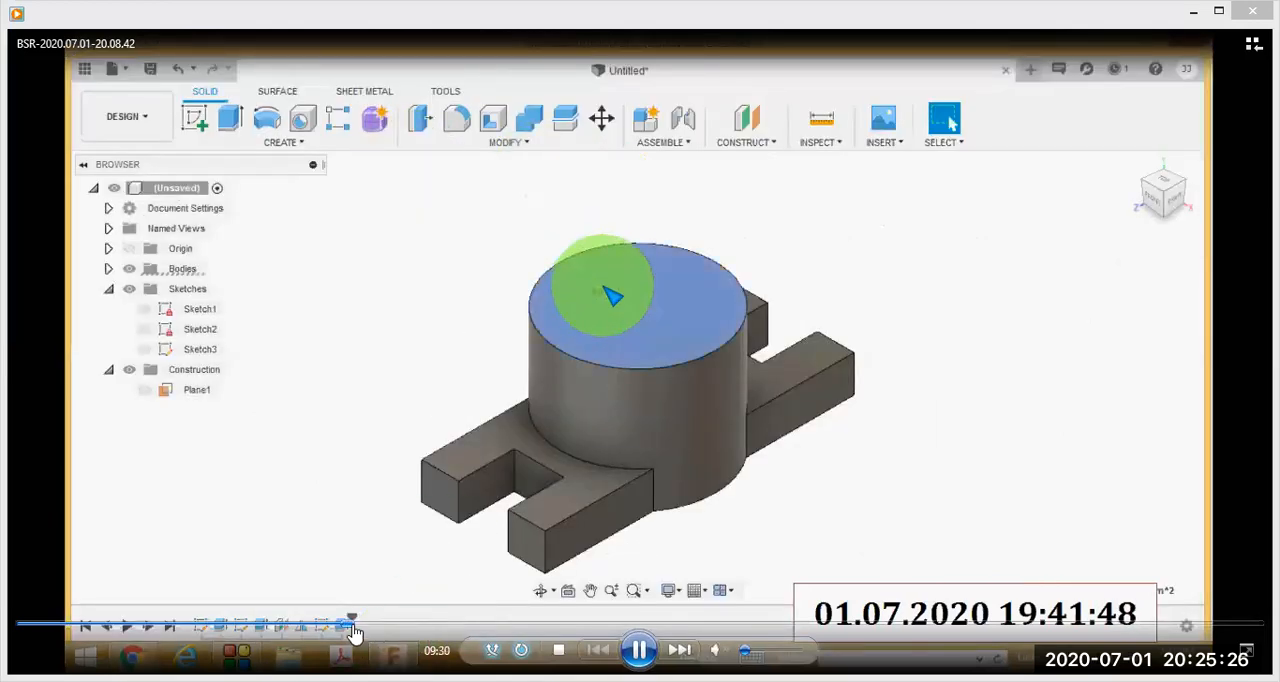
Skip the recording ahead through the sketching of the inner circle on the cylinder's top face.
click(368, 624)
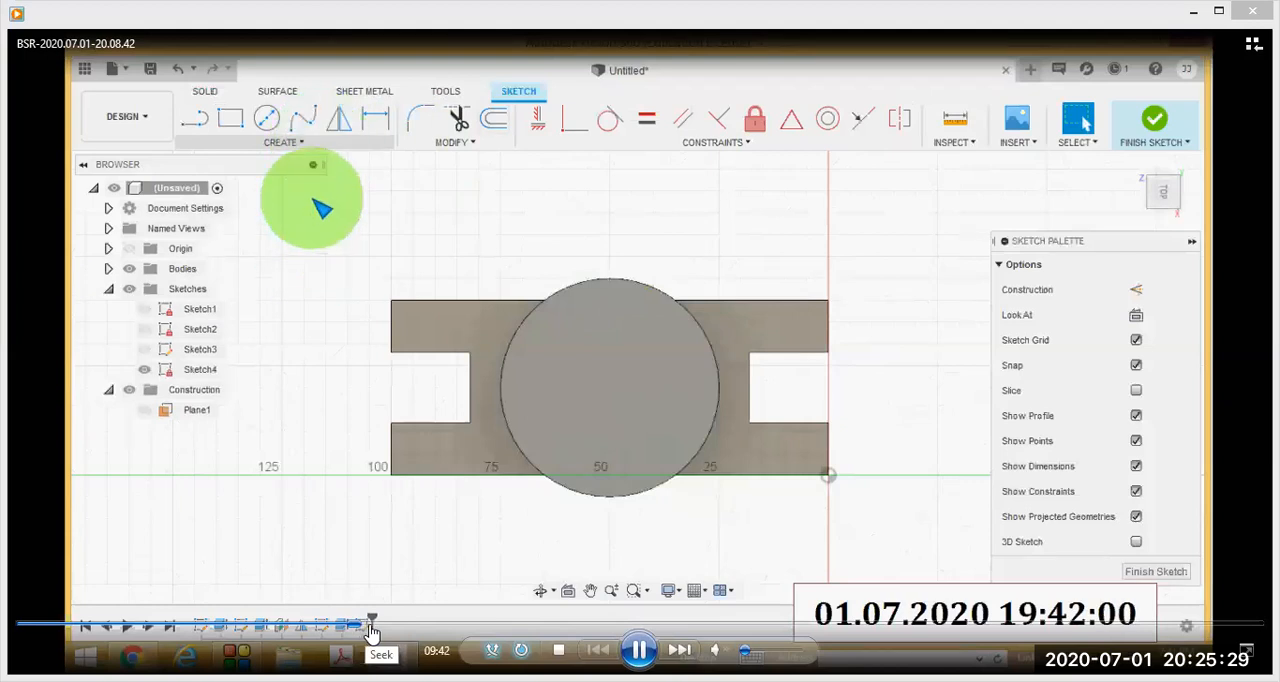
click(369, 624)
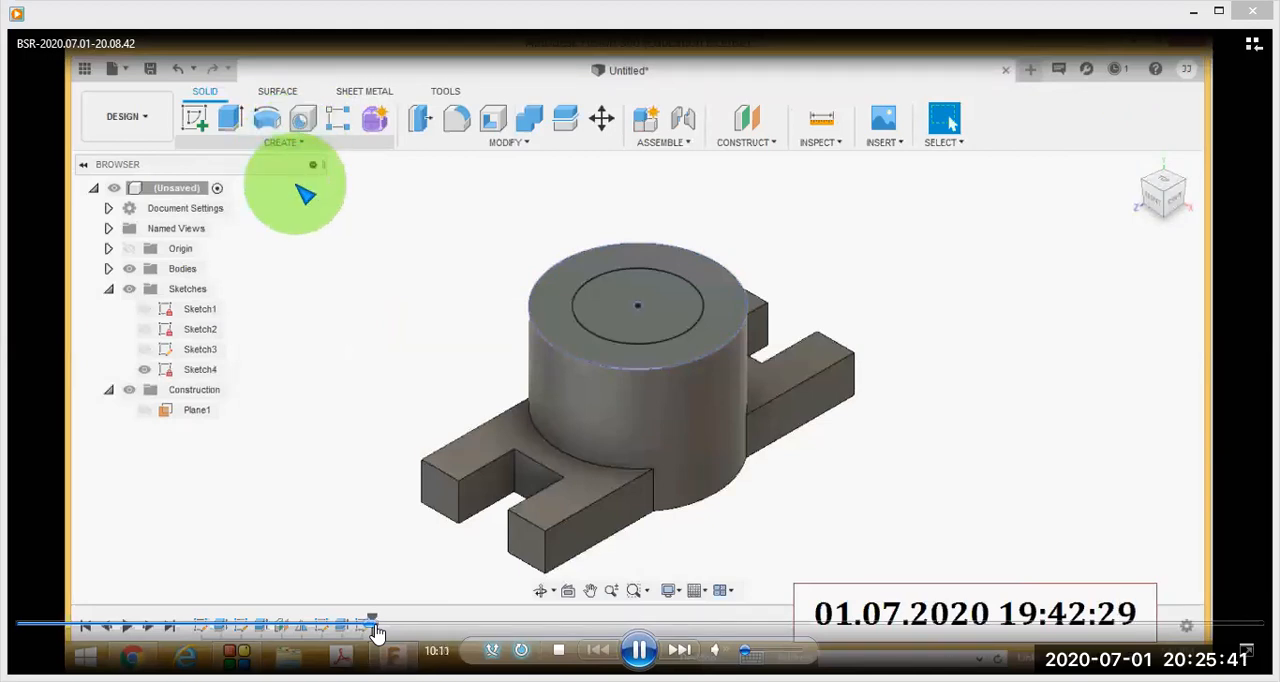
click(381, 625)
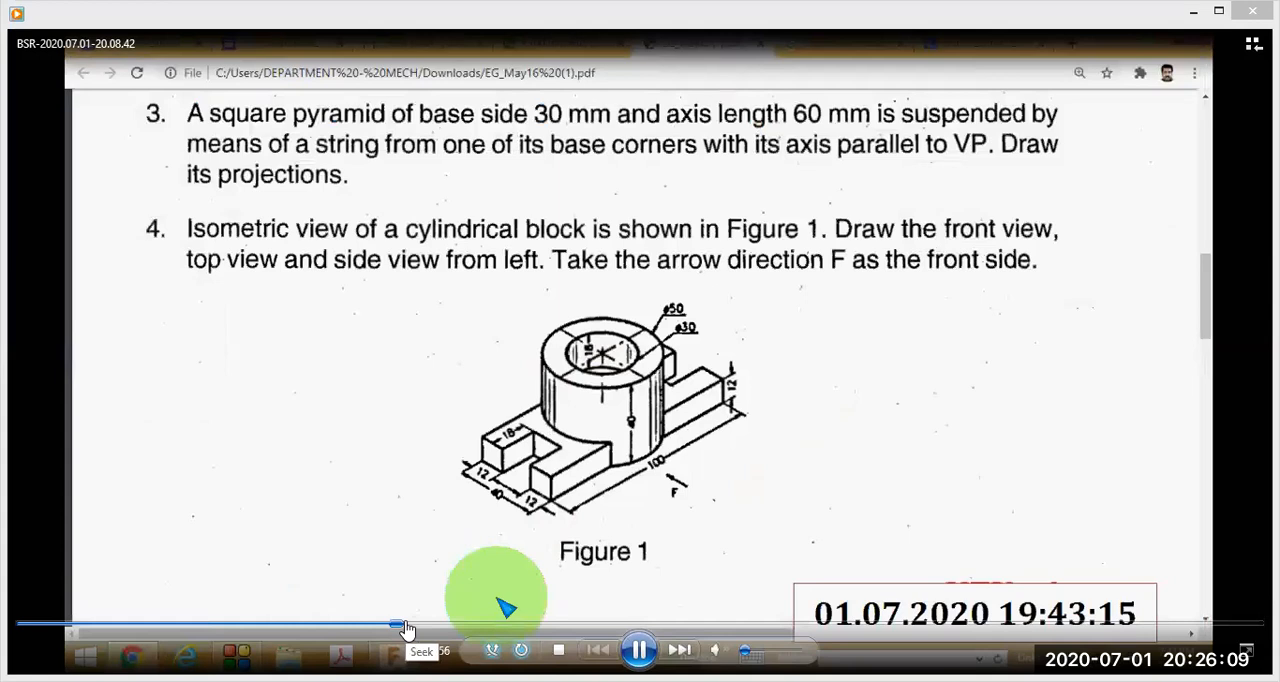
Skip the recording ahead past the finished bored cylinder to the saving of the design as CAD 3, and pause at 12:02.
click(408, 627)
click(428, 626)
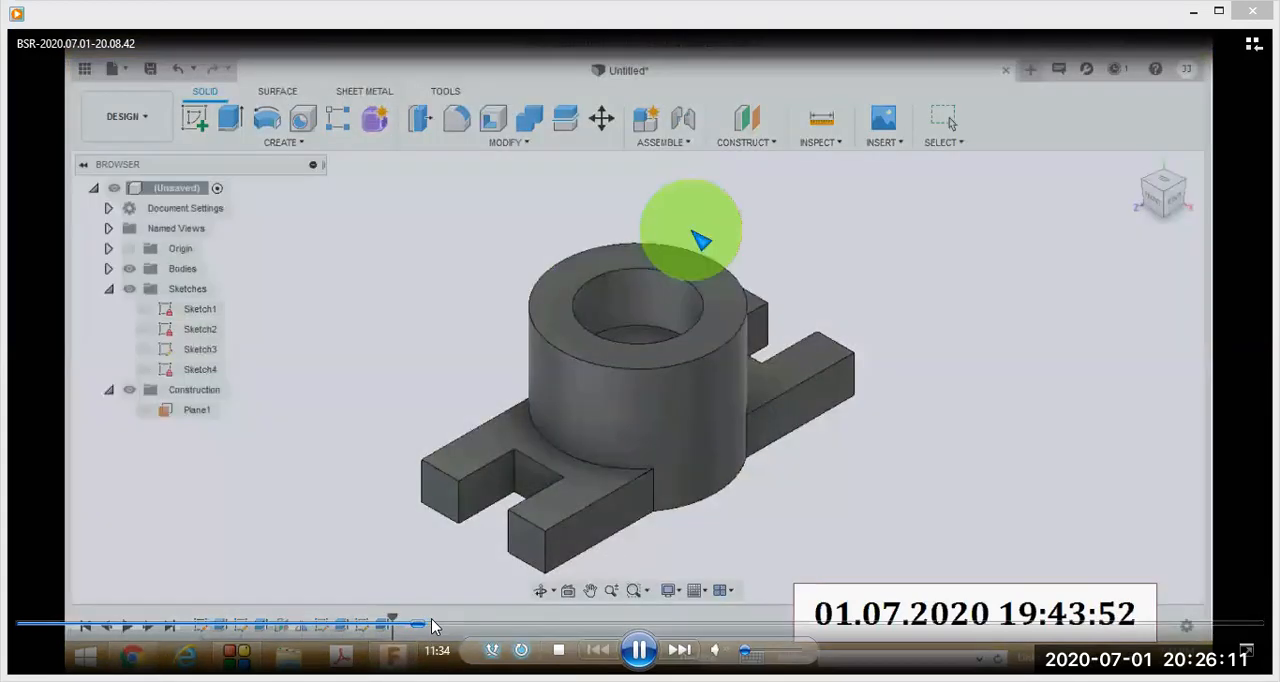
click(438, 626)
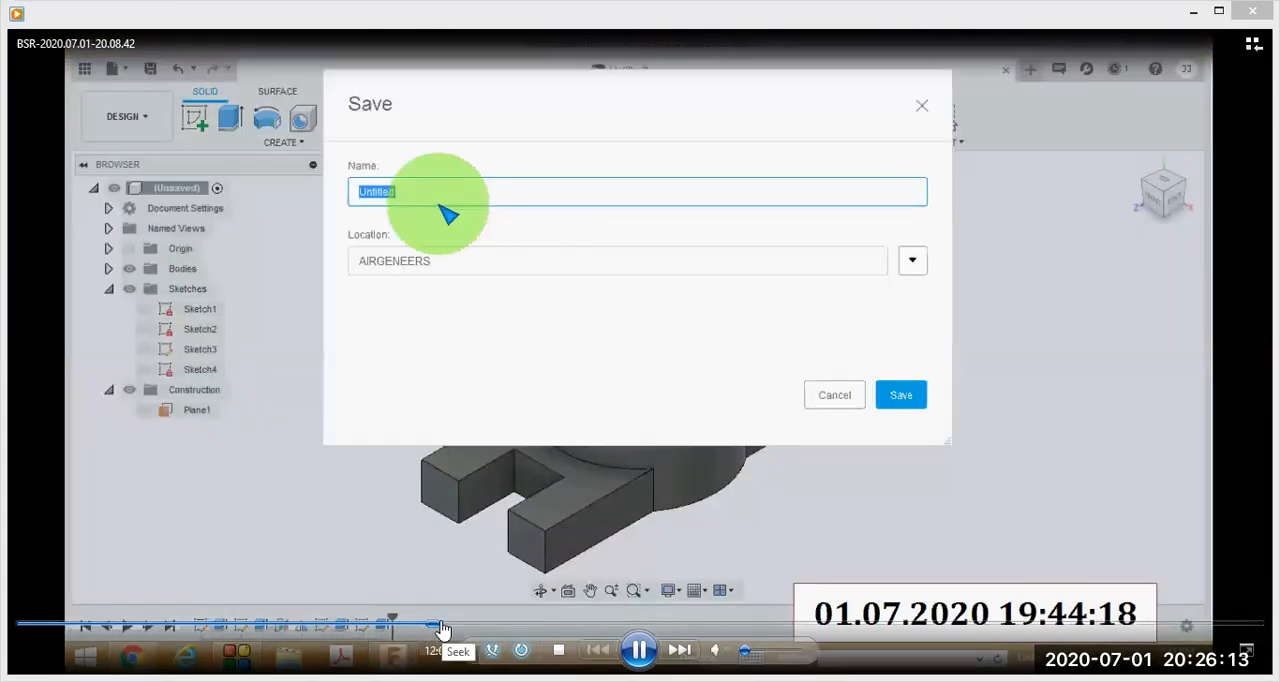
click(640, 651)
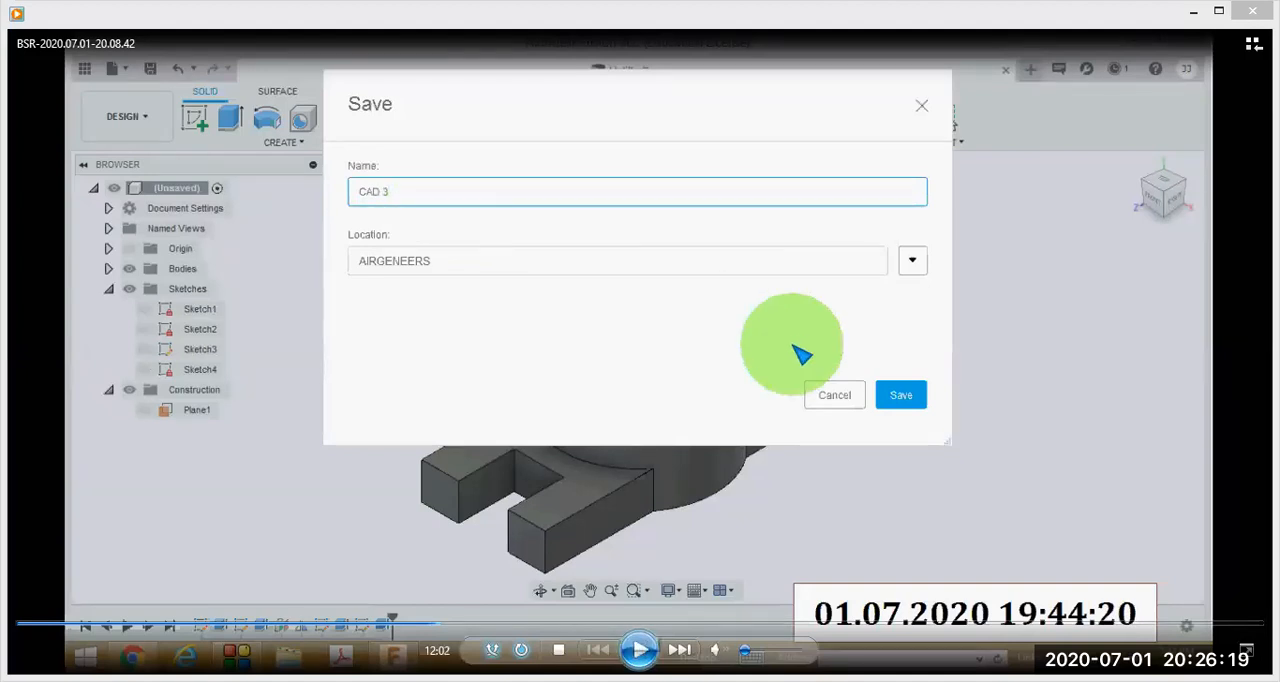
Skip the recording ahead to the workspace choices at 12:47, mark the Drawing > From Design option in red, and resume playback.
click(458, 626)
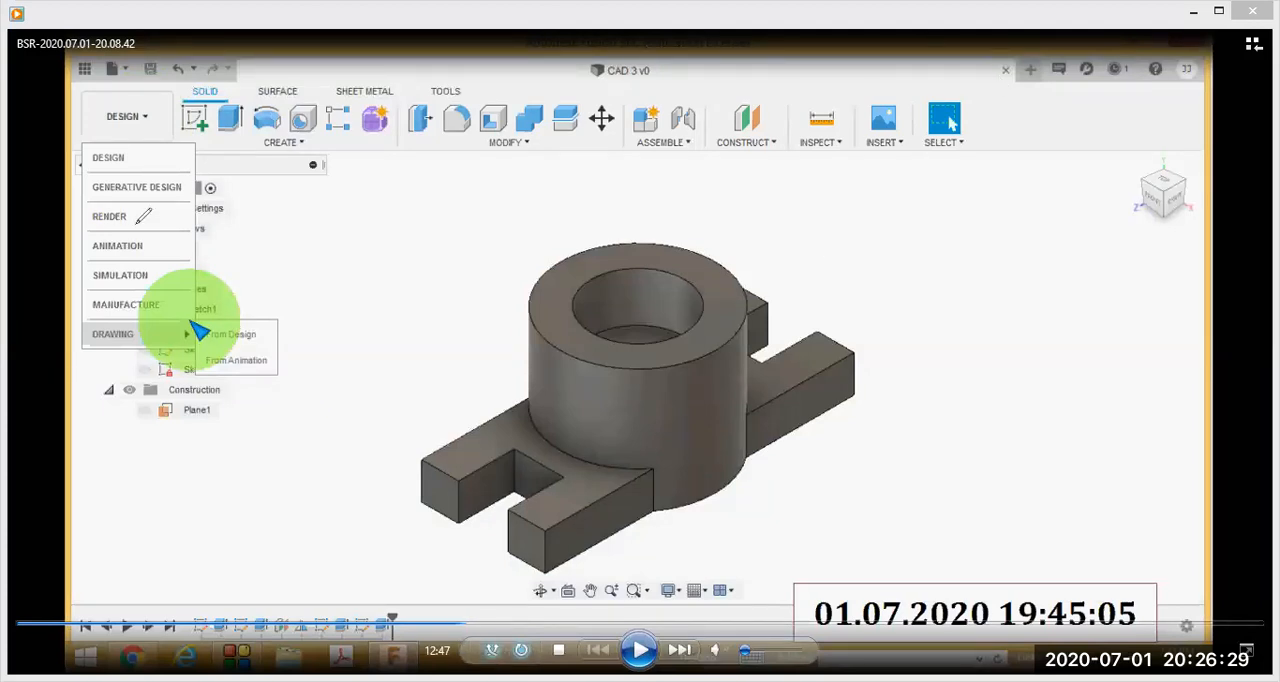
mouse_move(115, 48)
mouse_down()
mouse_move(103, 470)
mouse_move(340, 315)
mouse_move(174, 76)
mouse_up()
mouse_move(158, 313)
mouse_down()
mouse_move(100, 305)
mouse_move(165, 388)
mouse_move(278, 372)
mouse_move(226, 288)
mouse_move(127, 312)
mouse_move(250, 345)
mouse_up()
click(622, 642)
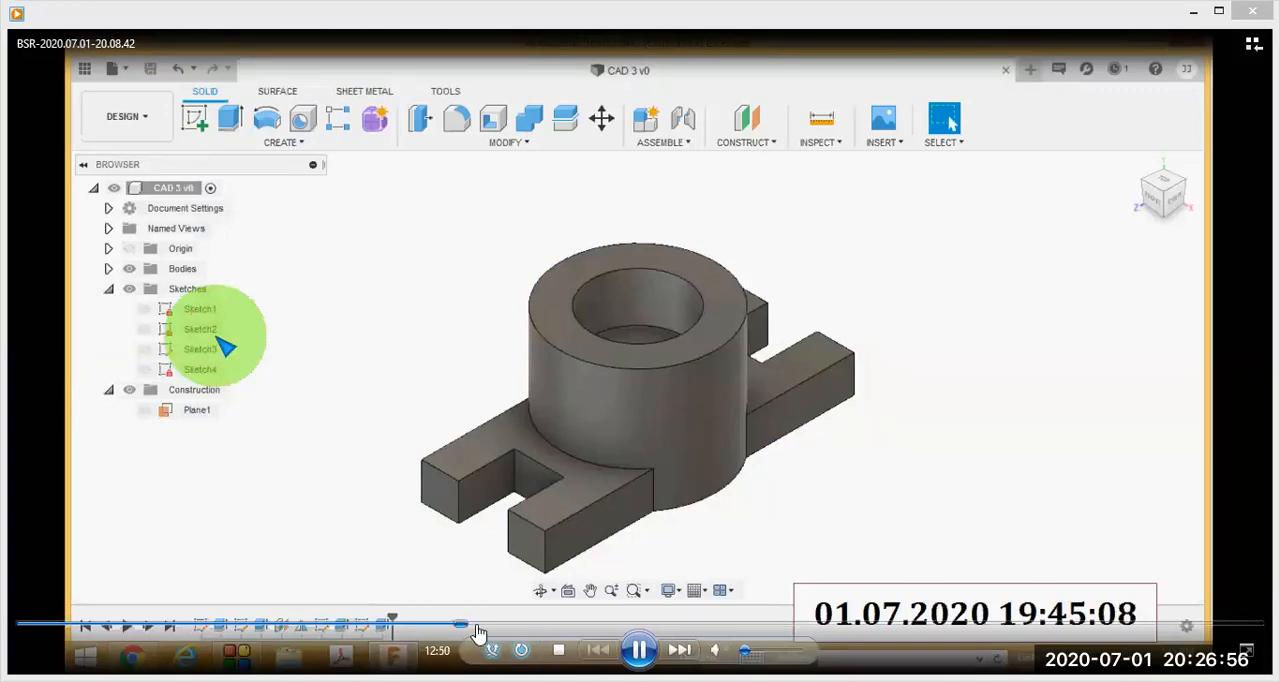
Skip the recording ahead from the saved solid model to the blank CAD 3 drawing sheet, and pause at 28:26.
drag(474, 626, 618, 628)
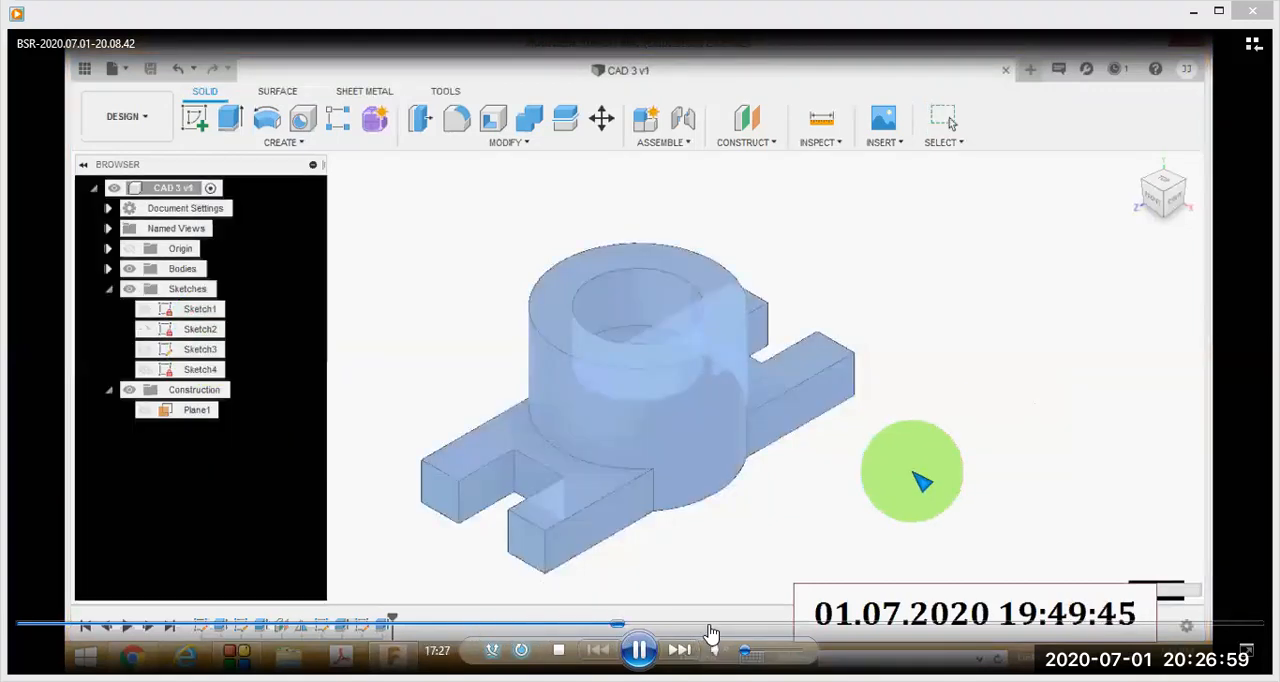
drag(776, 628, 837, 628)
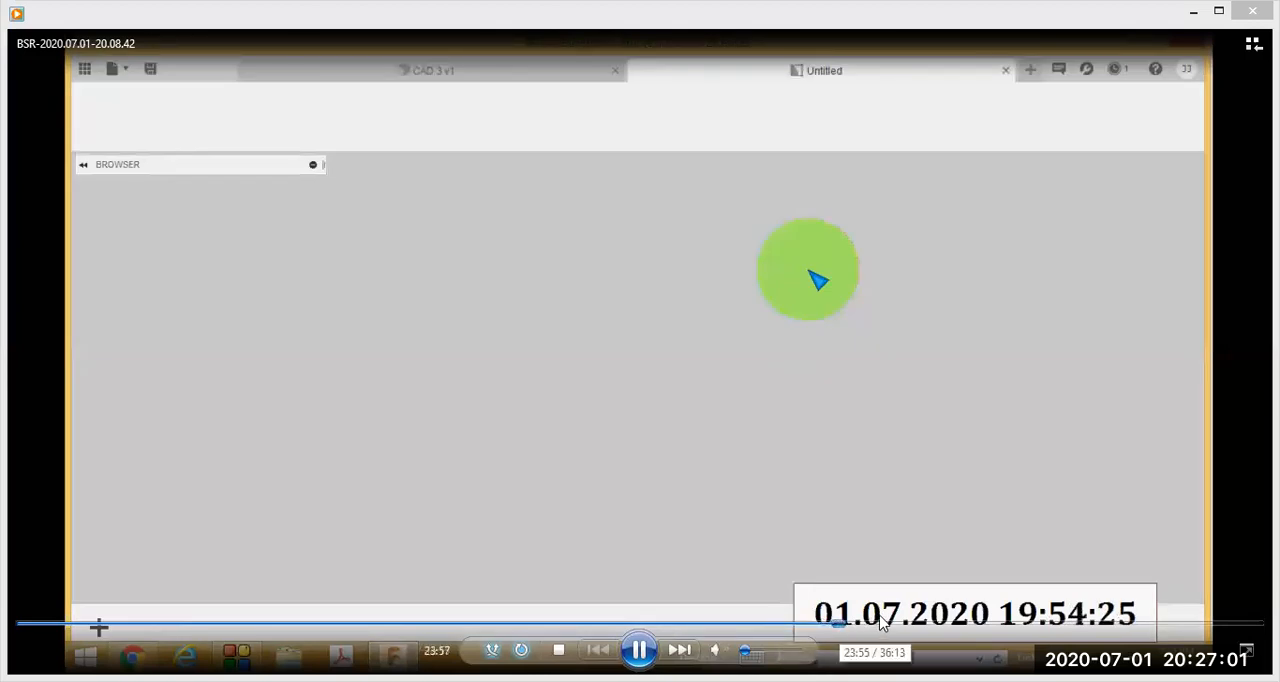
click(880, 626)
click(908, 627)
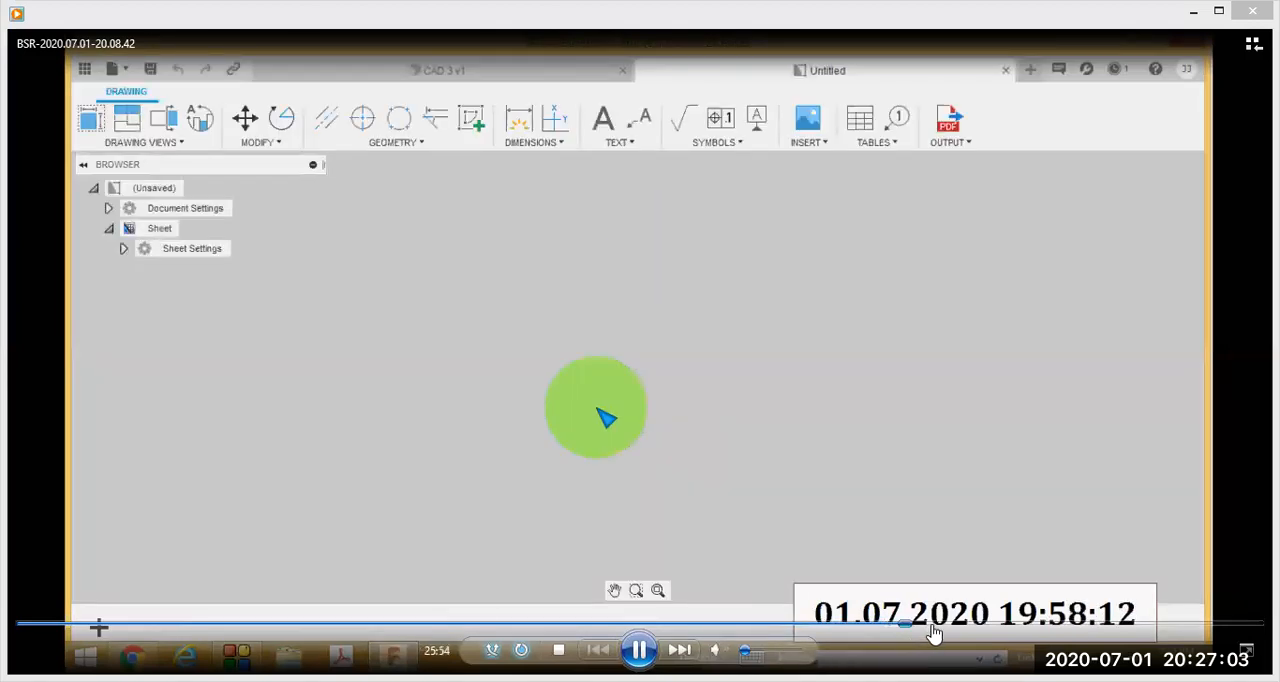
click(932, 628)
click(960, 628)
click(988, 628)
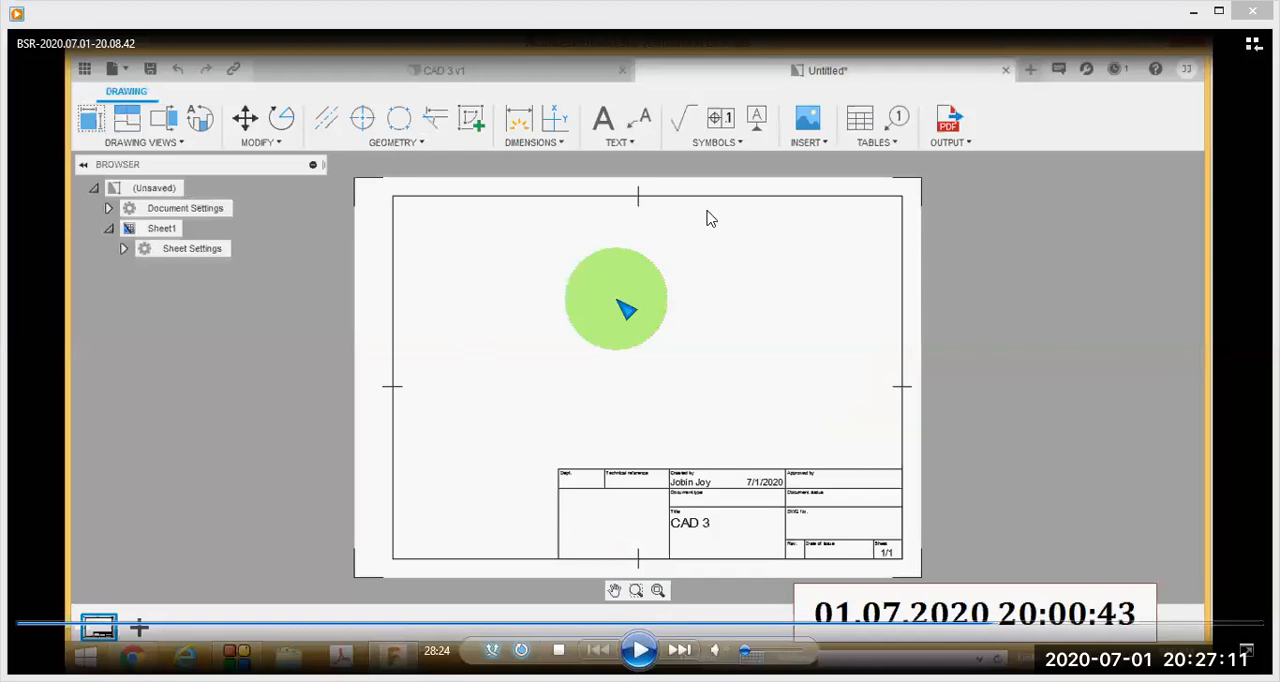
click(639, 650)
click(639, 650)
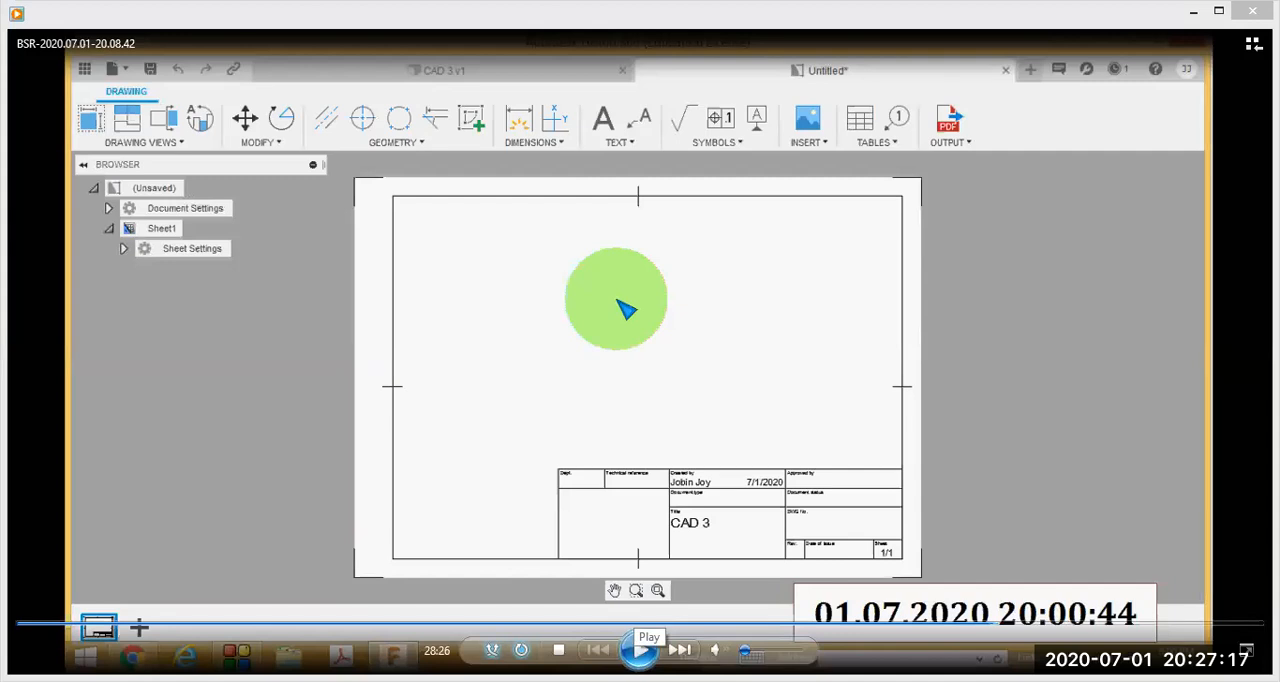
Skip the recording ahead to the drawing view settings, and pause at 30:39 on the list of view orientations.
click(641, 650)
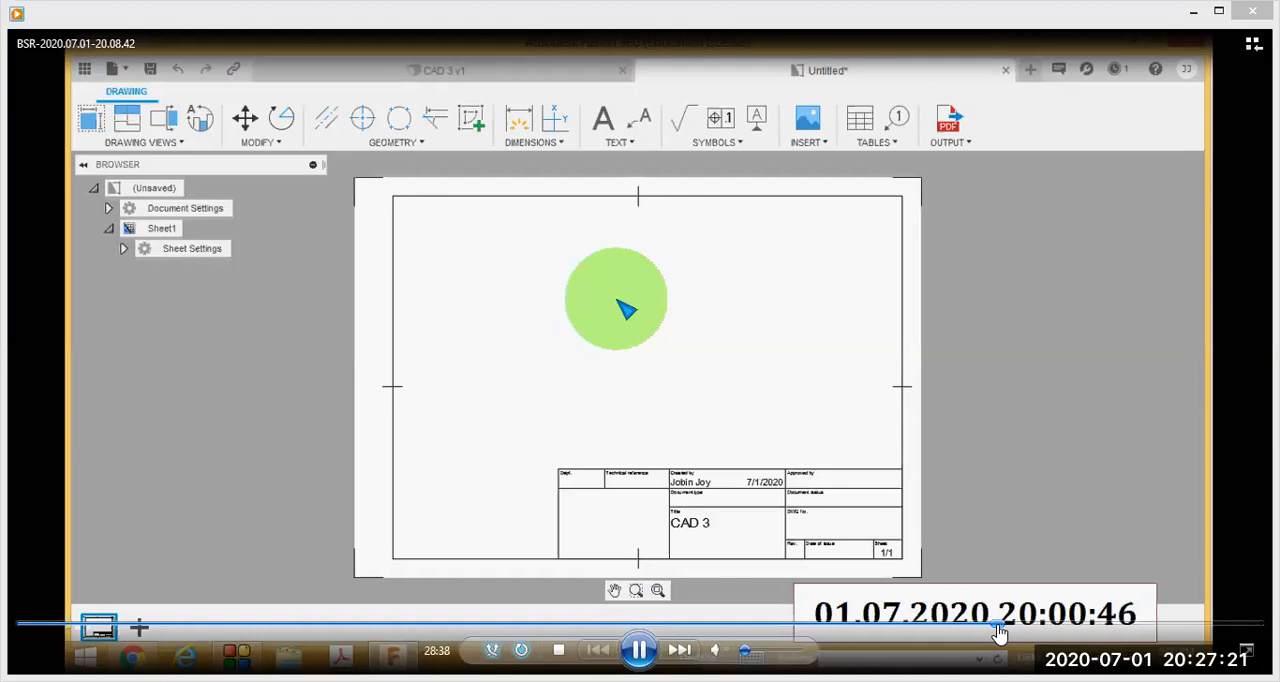
drag(1000, 632, 1087, 634)
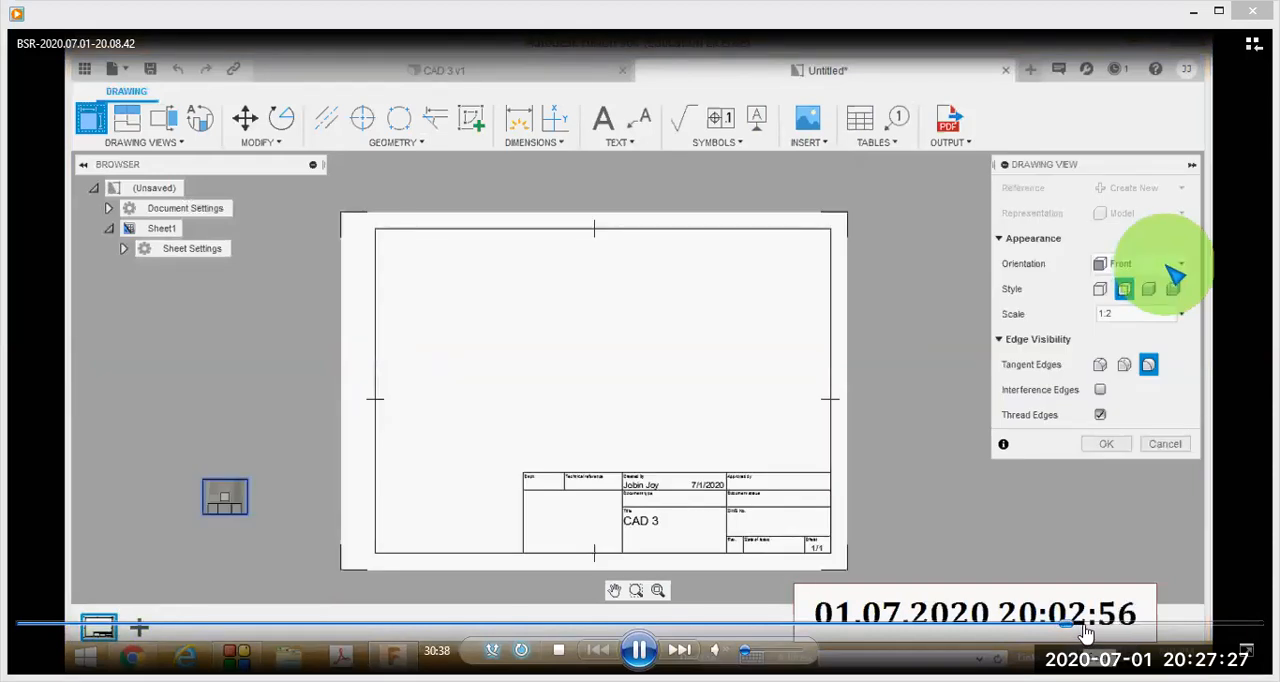
key(space)
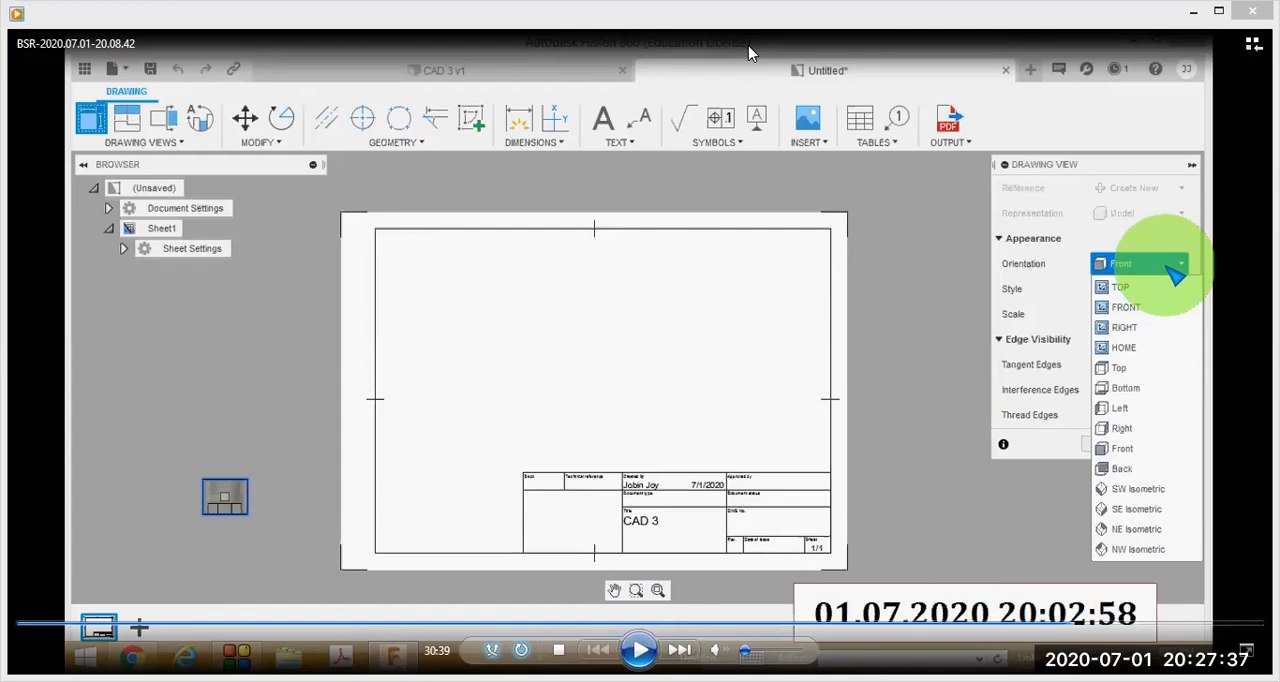
Circle the drawing view settings in red, tick the orientations from TOP to NW Isometric, and clear the markings.
mouse_move(1157, 236)
mouse_down()
mouse_move(1035, 545)
mouse_move(1115, 570)
mouse_move(1228, 410)
mouse_move(1195, 268)
mouse_move(1140, 234)
mouse_up()
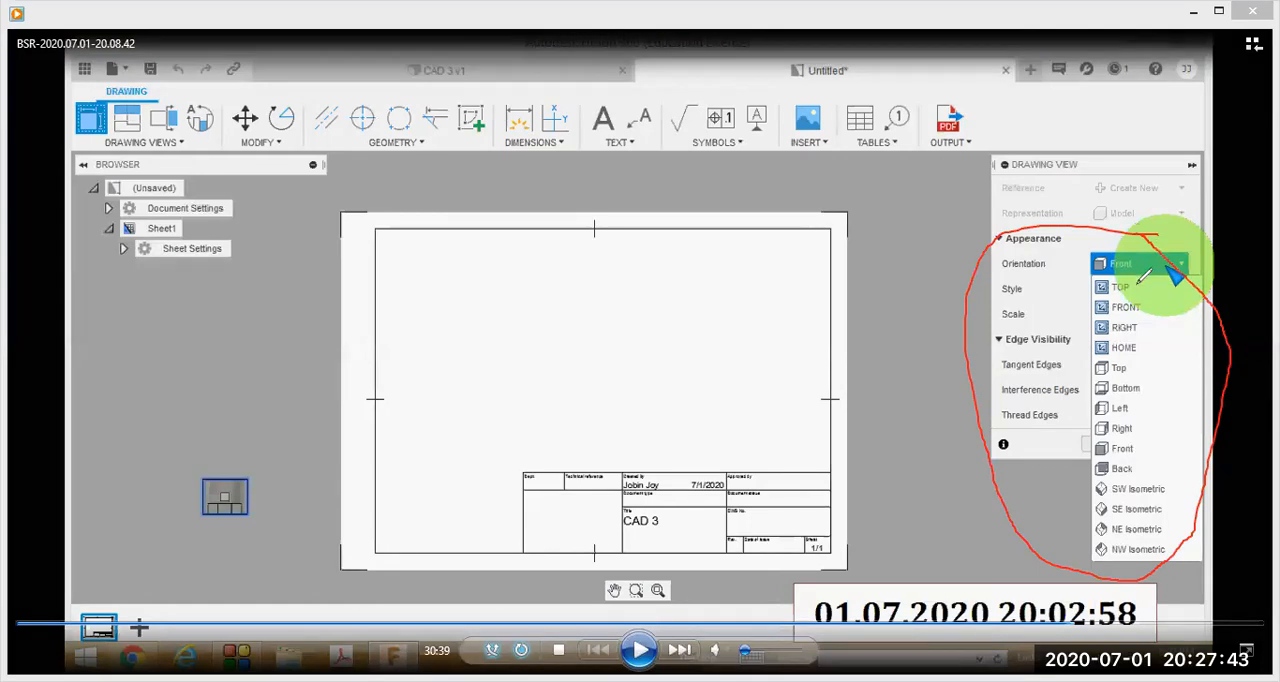
mouse_move(1136, 284)
mouse_down()
mouse_move(1151, 280)
mouse_move(1160, 296)
mouse_move(1142, 356)
mouse_move(1162, 341)
mouse_move(1156, 455)
mouse_move(1174, 460)
mouse_move(1194, 500)
mouse_up()
click(1139, 331)
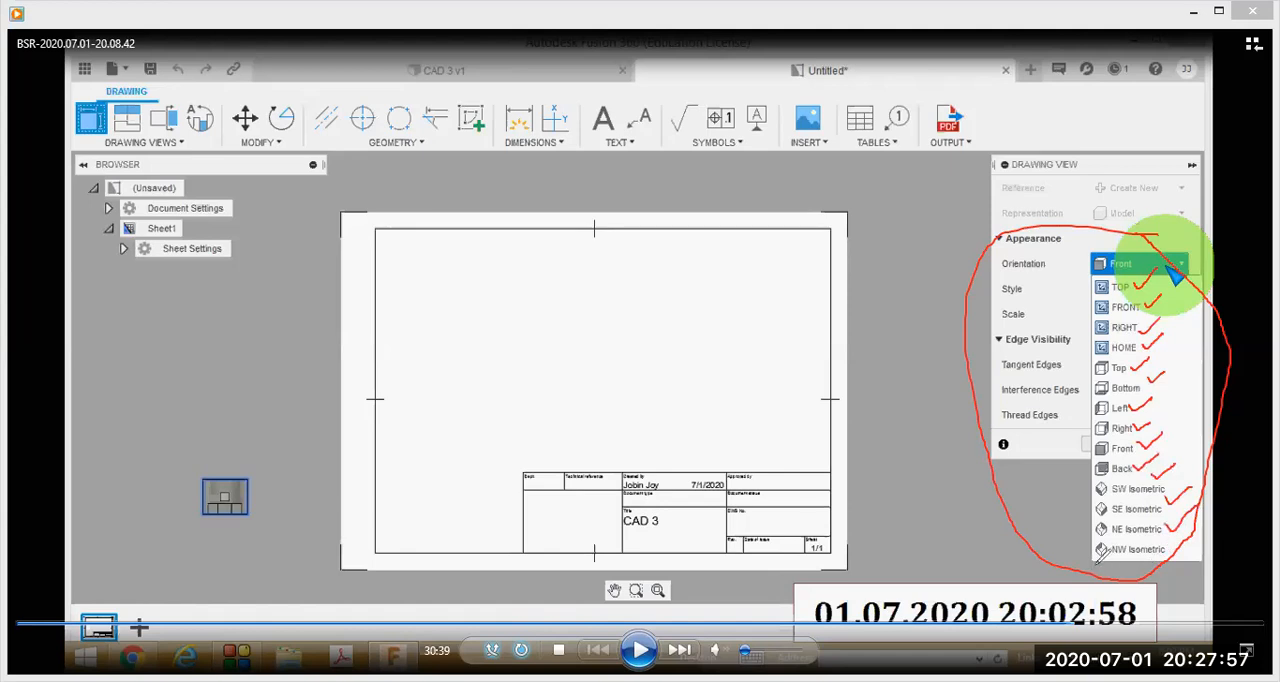
drag(1097, 549, 1147, 550)
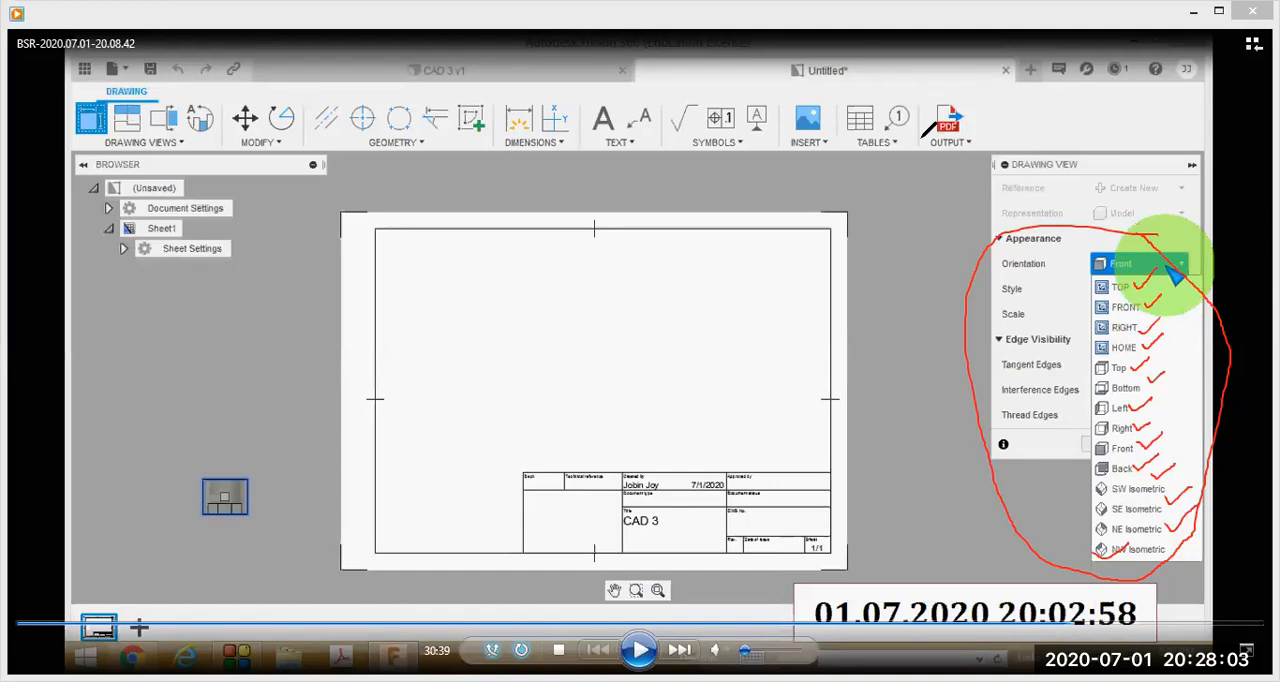
key(Escape)
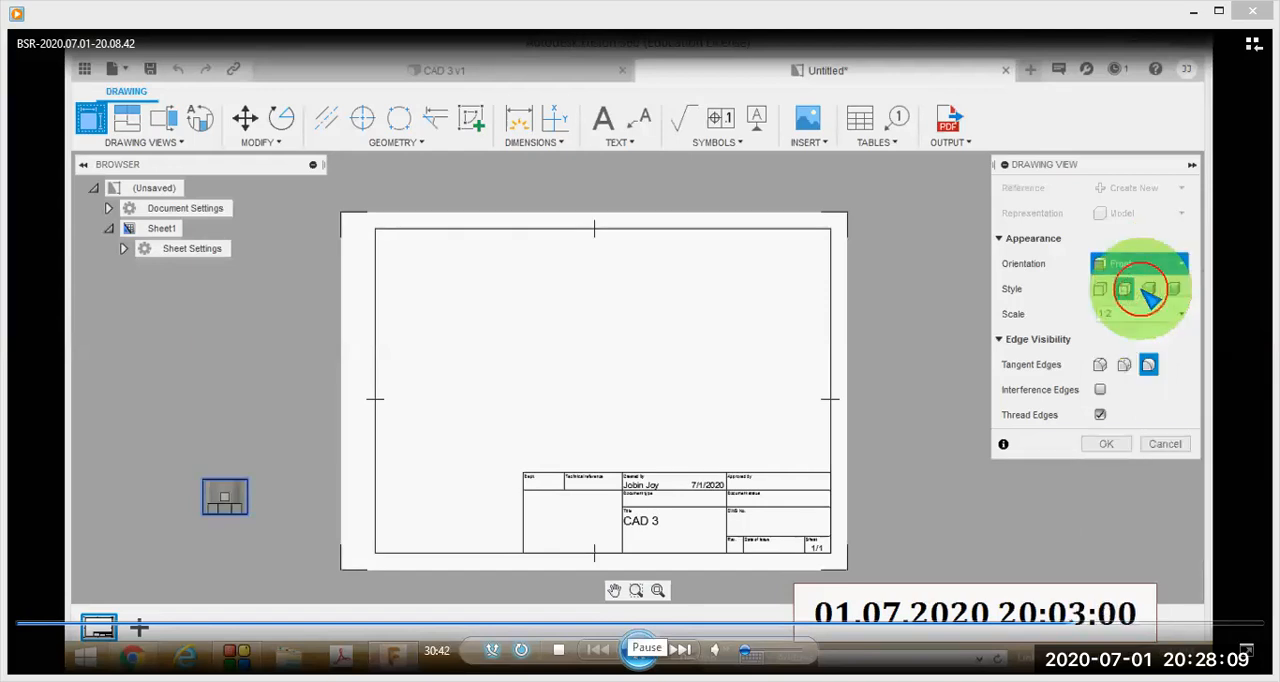
Pause the recording at 30:42 on the view style options, and skip ahead to where the TOP orientation is selected.
click(640, 650)
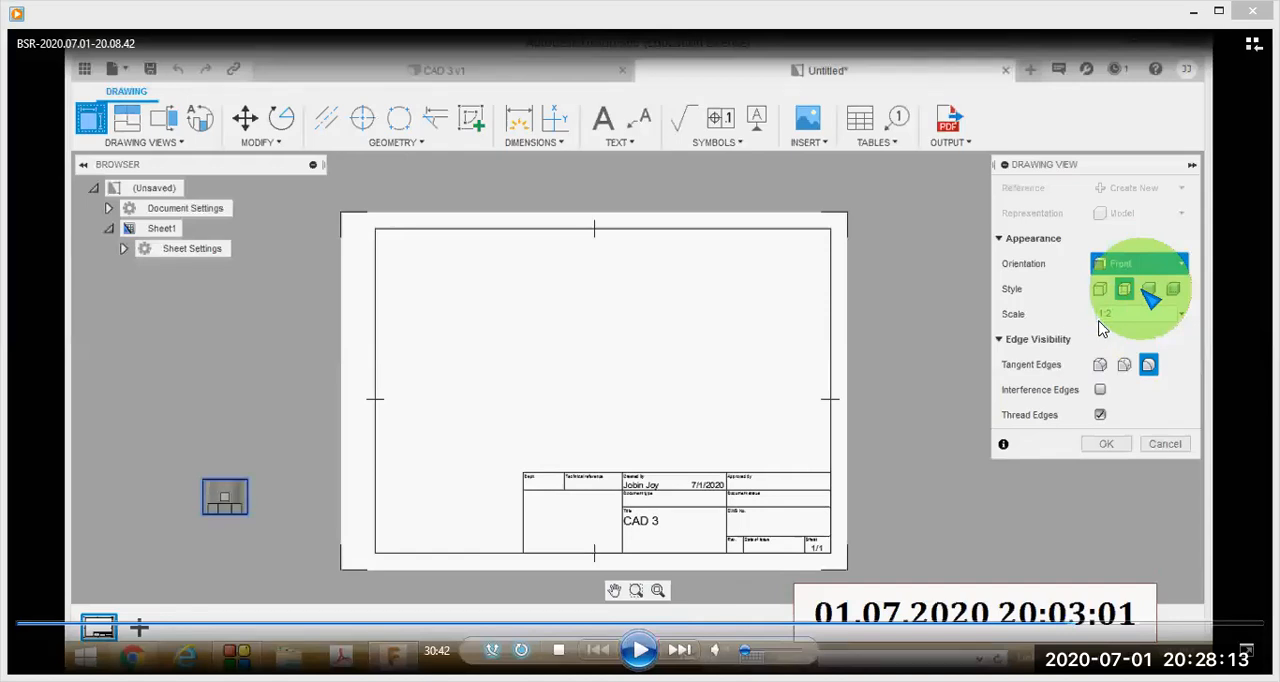
click(640, 650)
click(1078, 632)
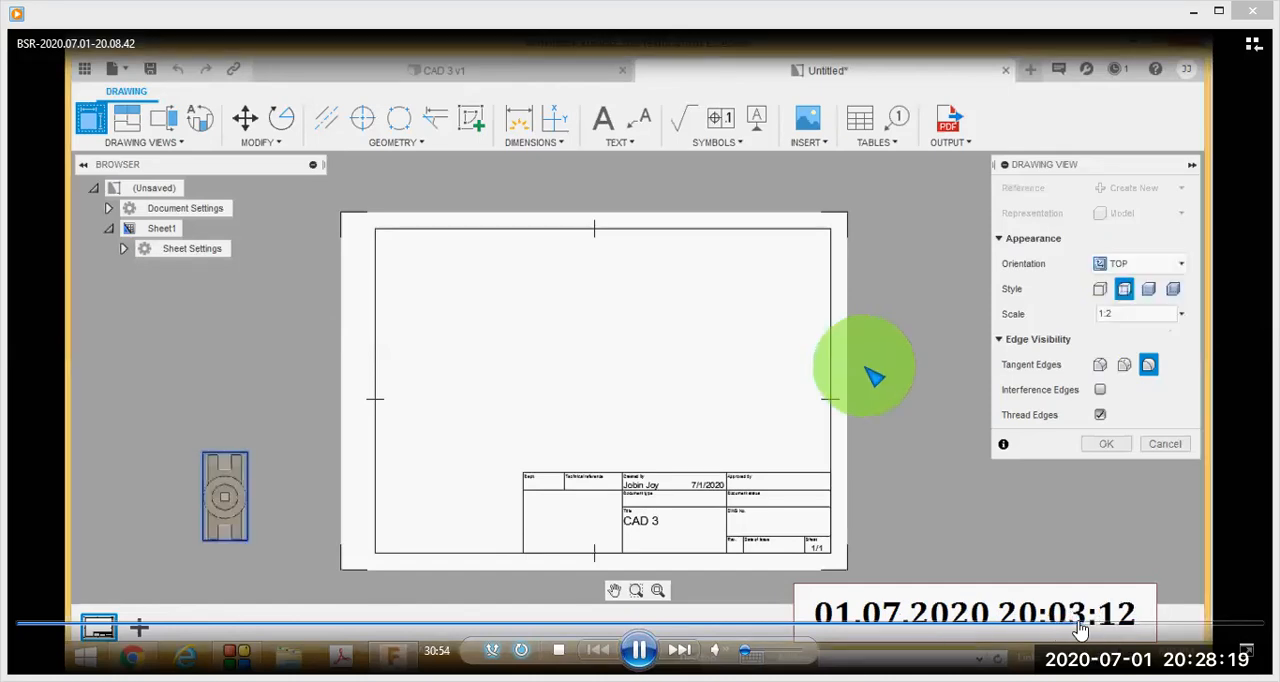
Skip the recording ahead from the TOP orientation setting to the top view placed on the drawing sheet.
click(1087, 629)
click(1092, 629)
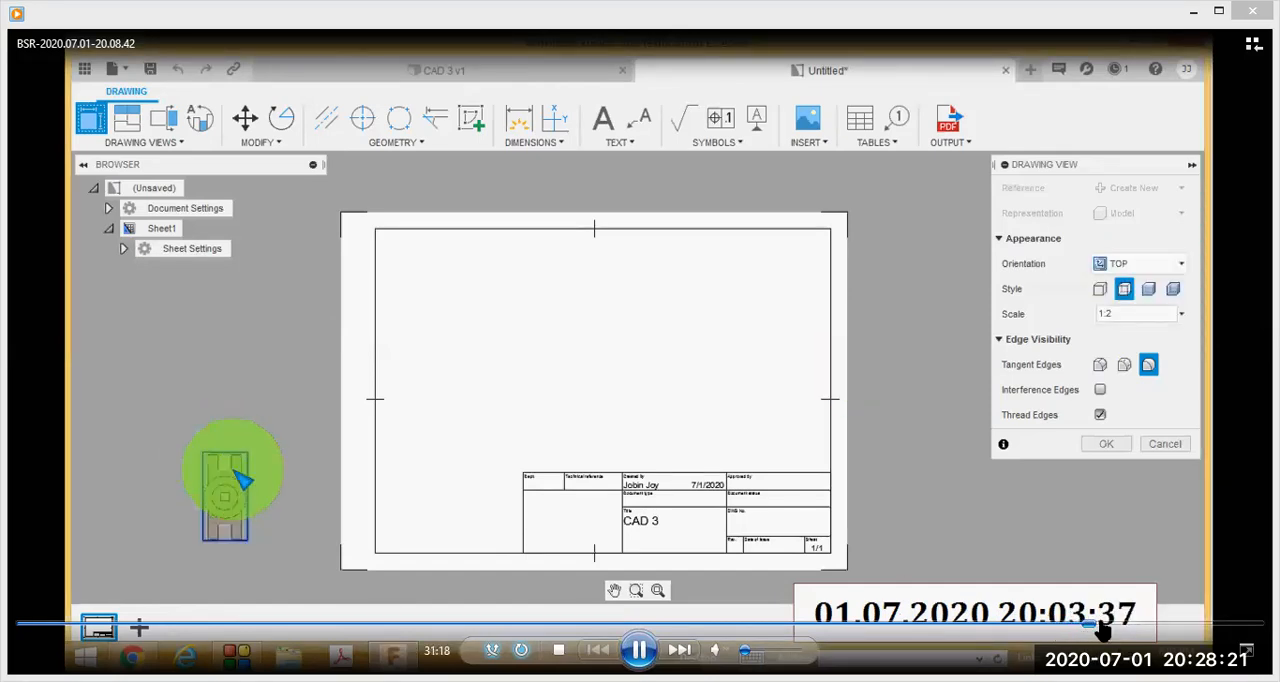
click(1102, 626)
click(1114, 627)
click(1129, 627)
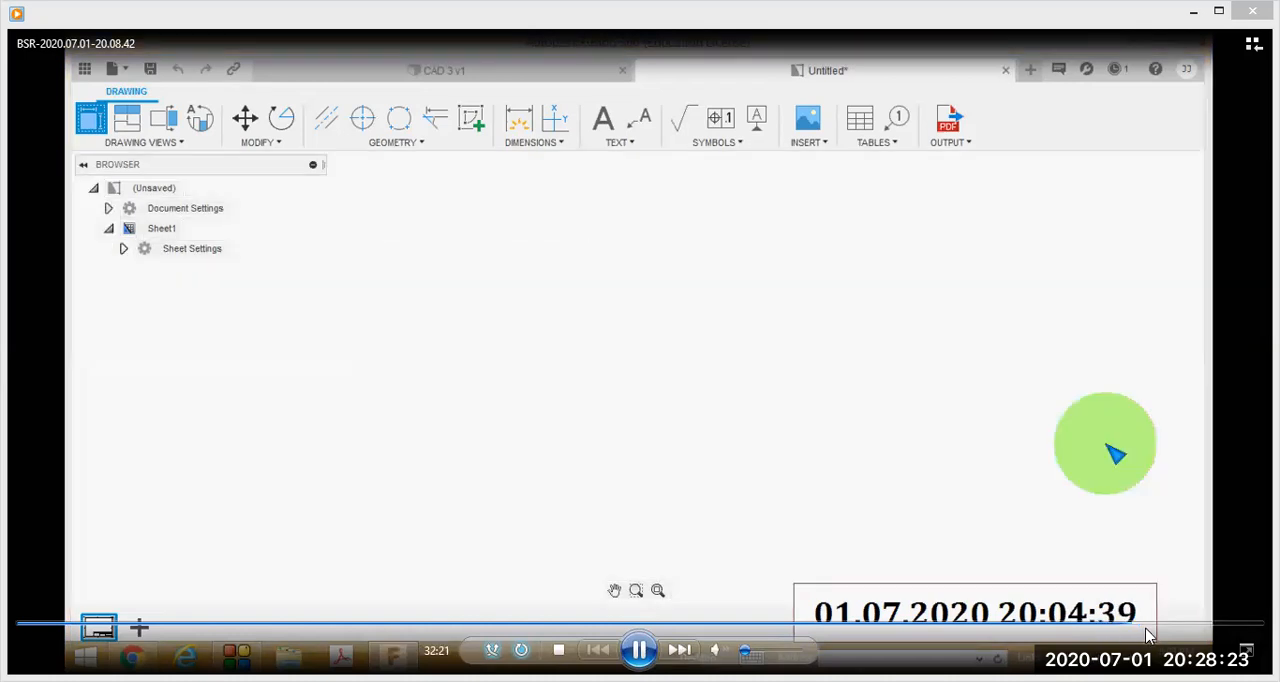
click(1150, 628)
click(1165, 628)
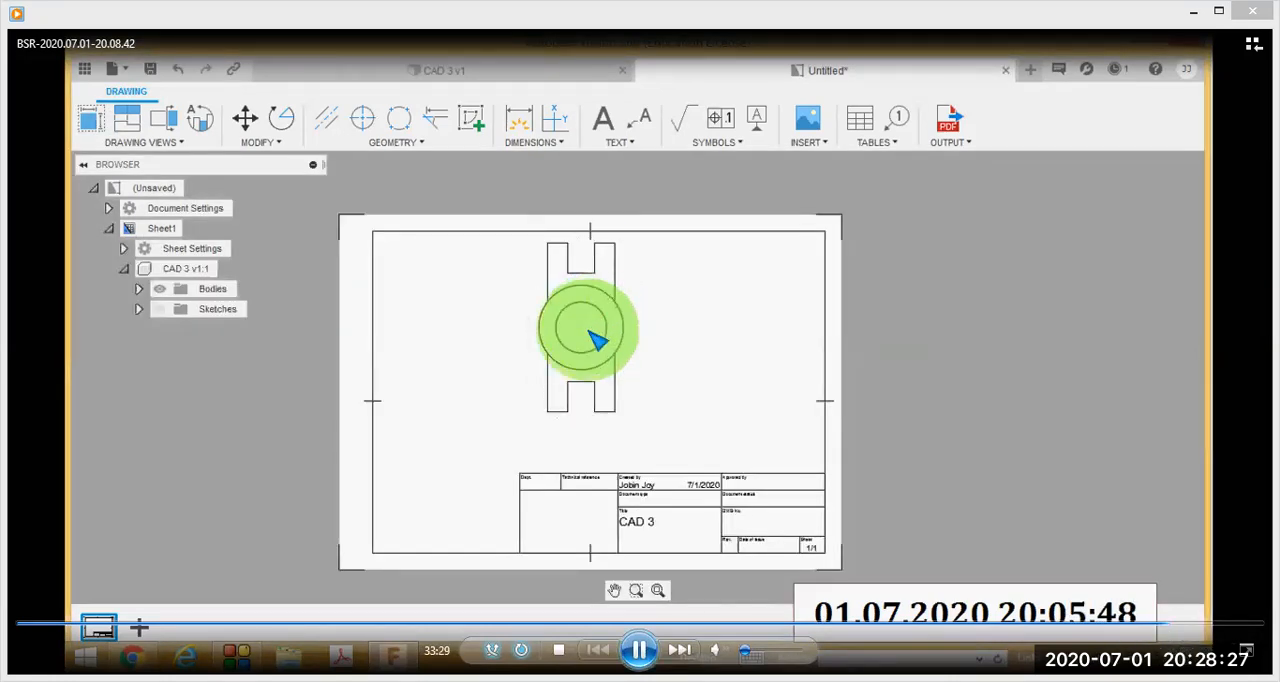
Pause the recording at 33:33 on the Rotate command, and skip ahead through the top view's rotation settings to 34:37.
click(640, 650)
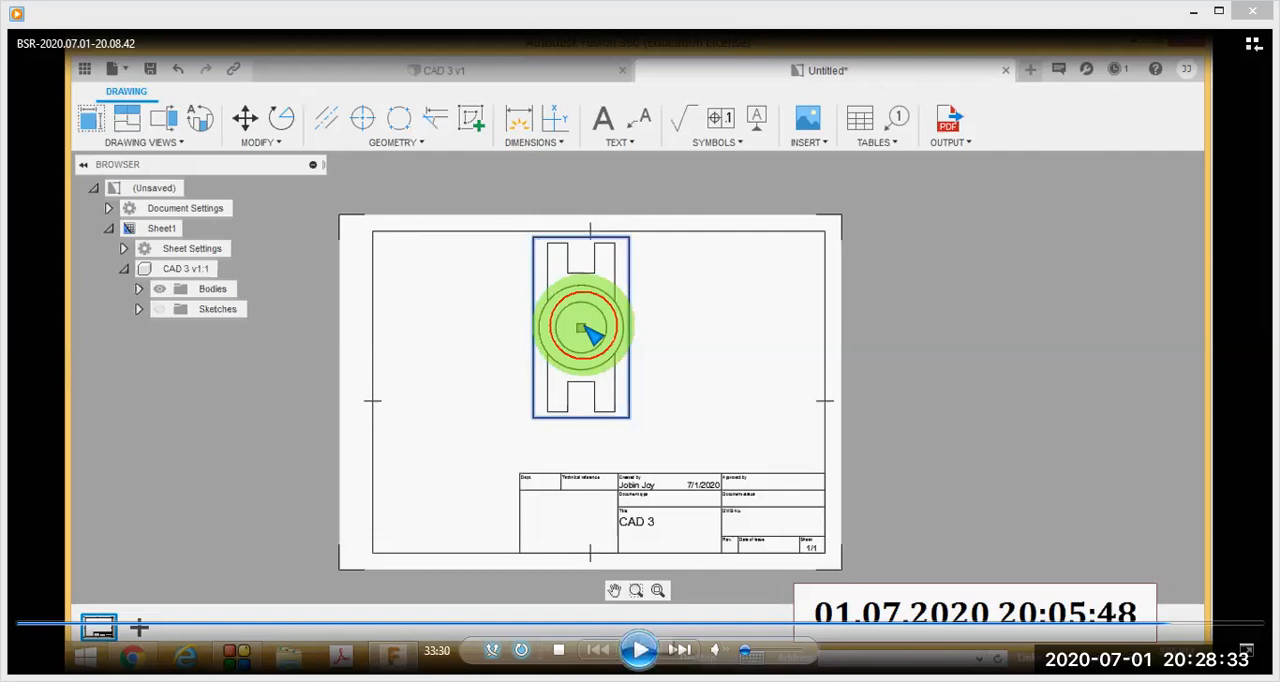
click(640, 650)
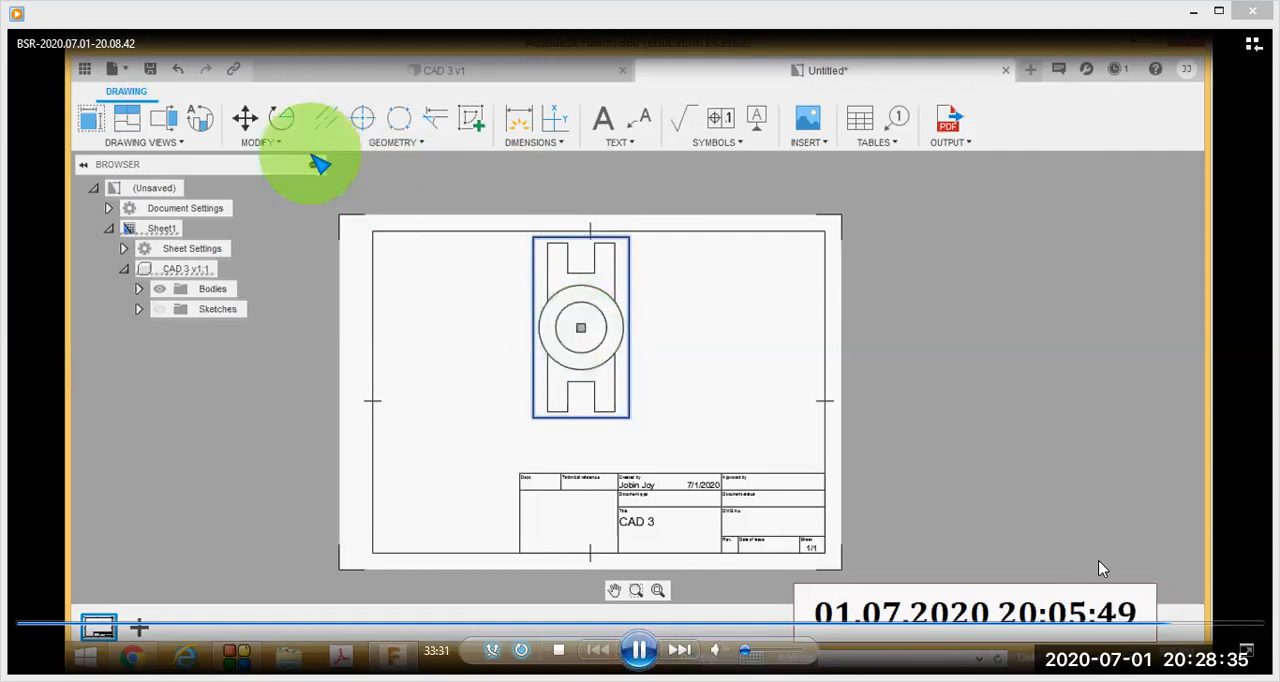
click(640, 650)
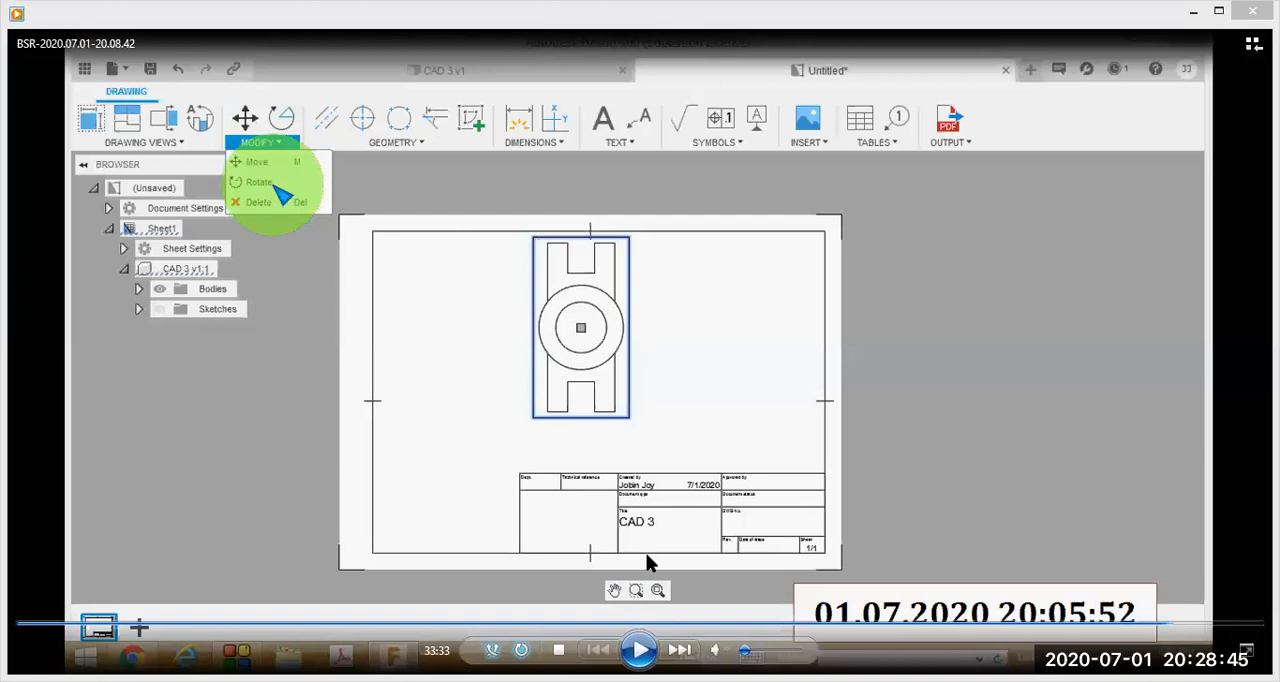
click(1200, 626)
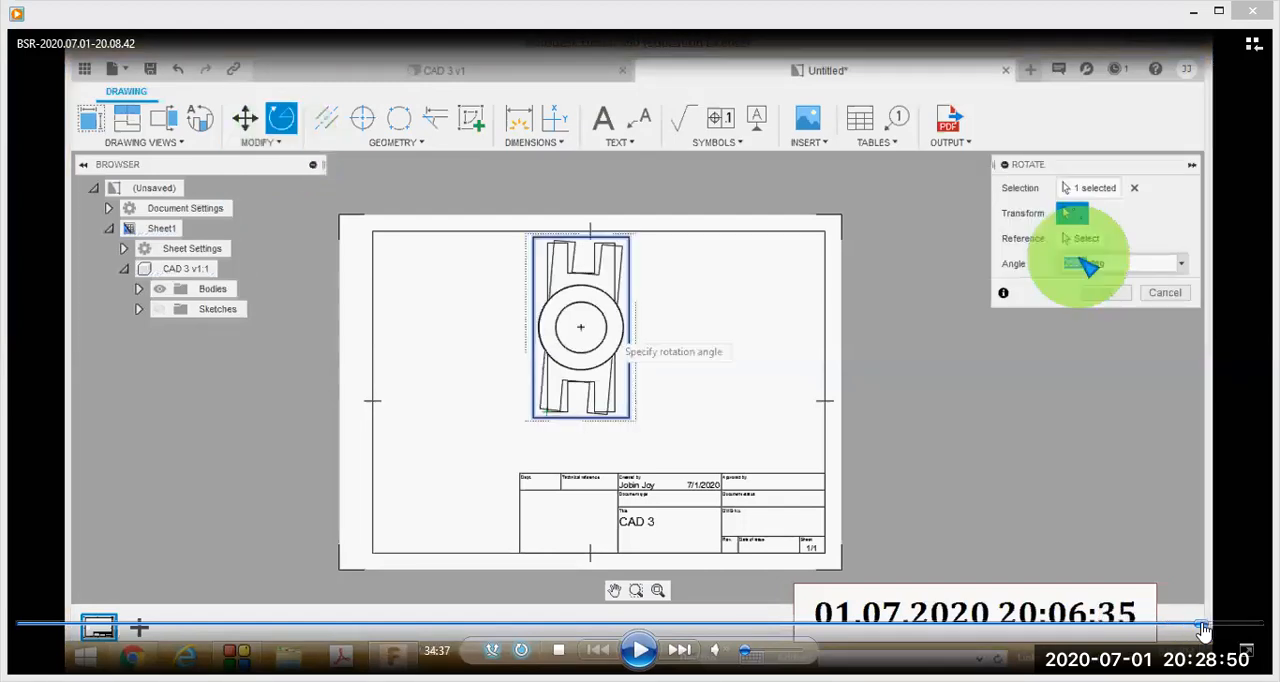
click(1203, 627)
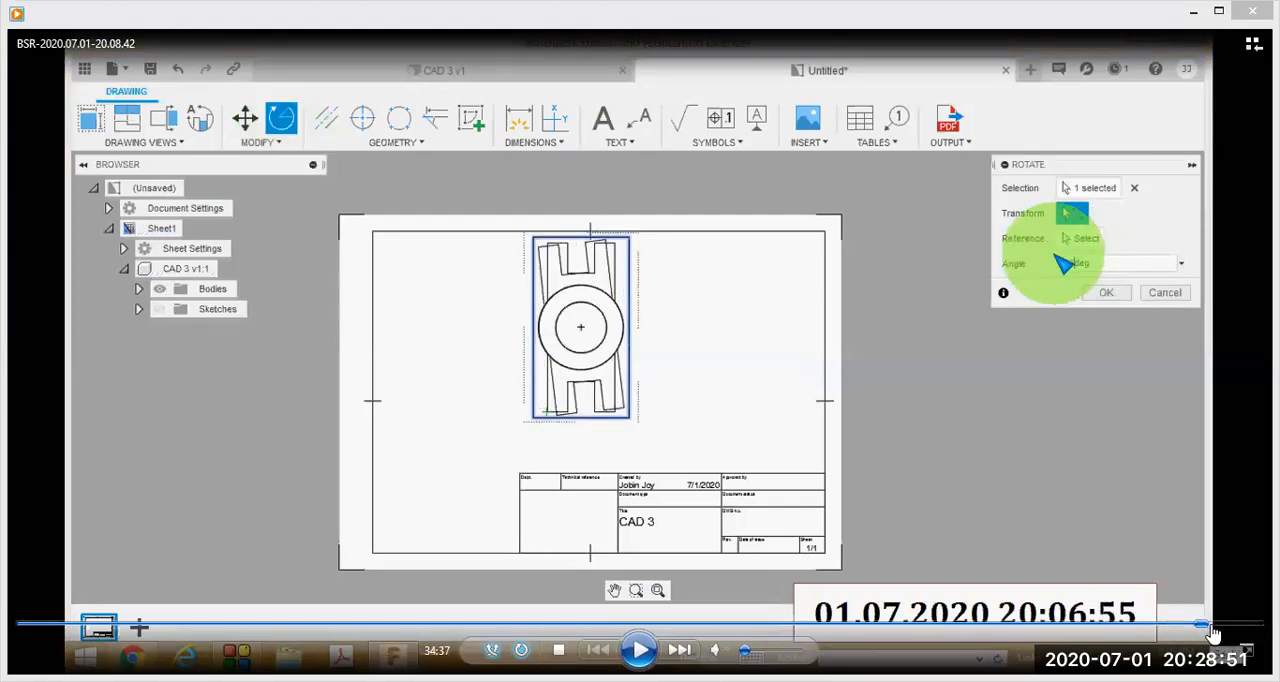
Skip the recording ahead from the rotated top view to the front view projected above it, at 35:51.
click(1213, 628)
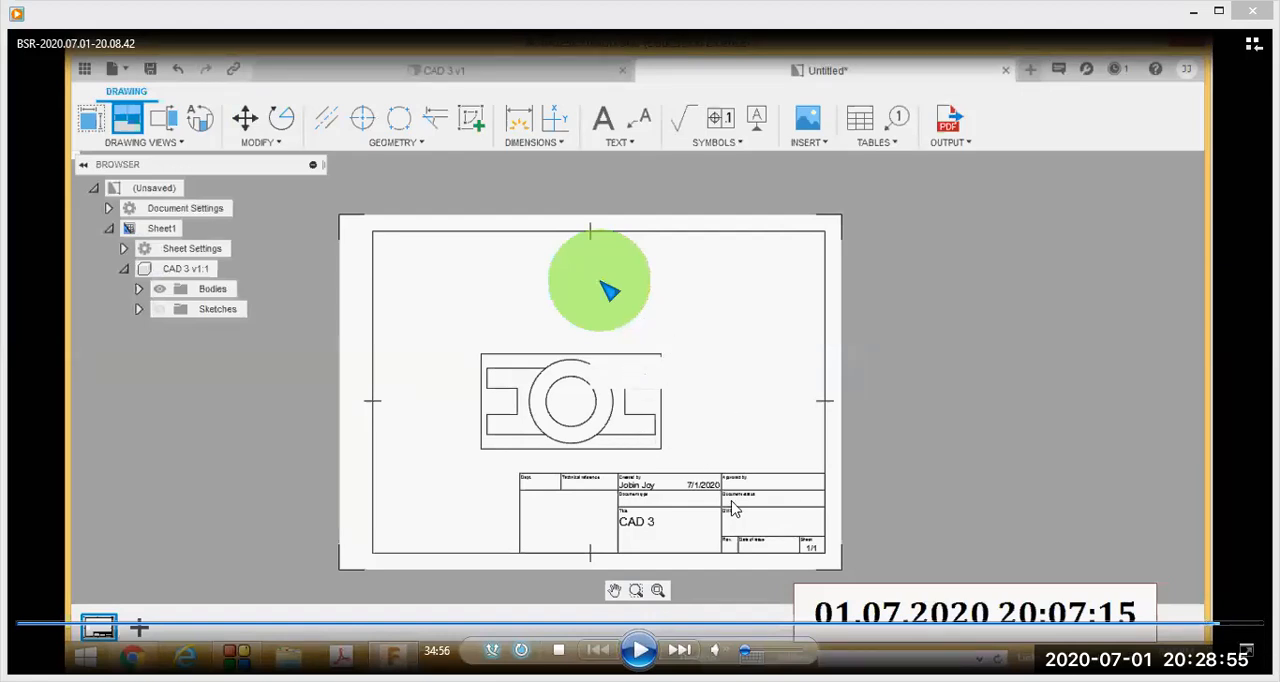
click(1225, 627)
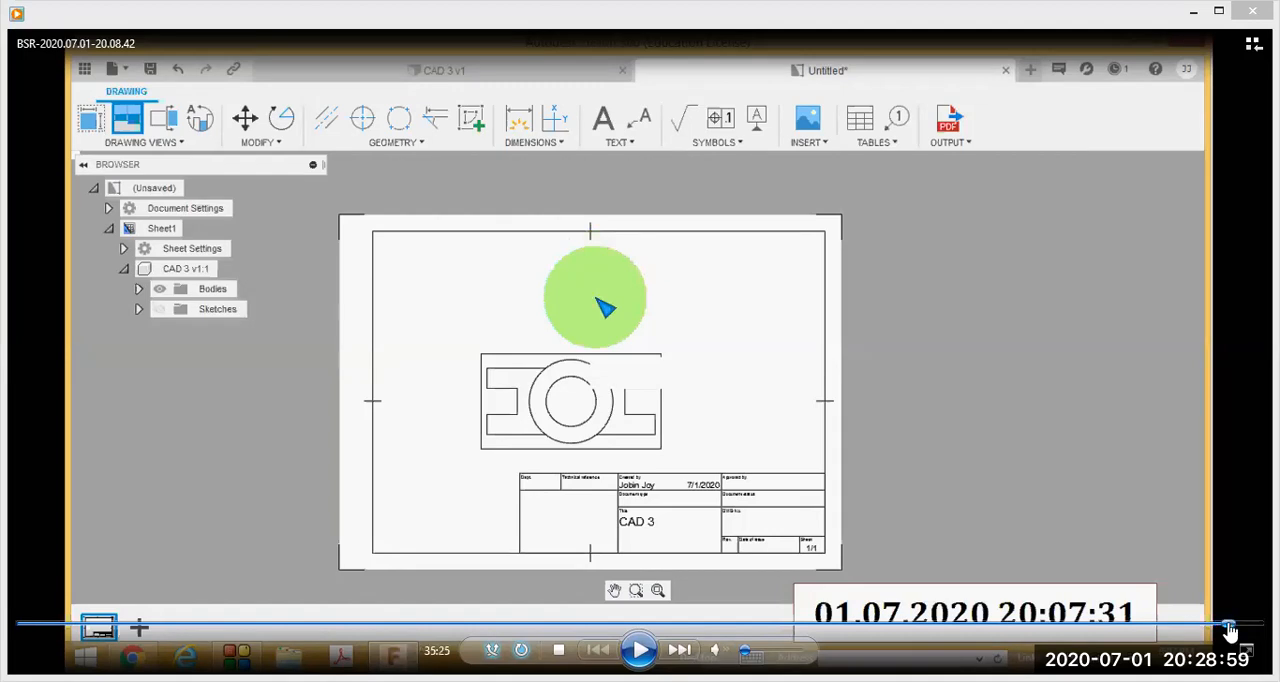
click(1229, 626)
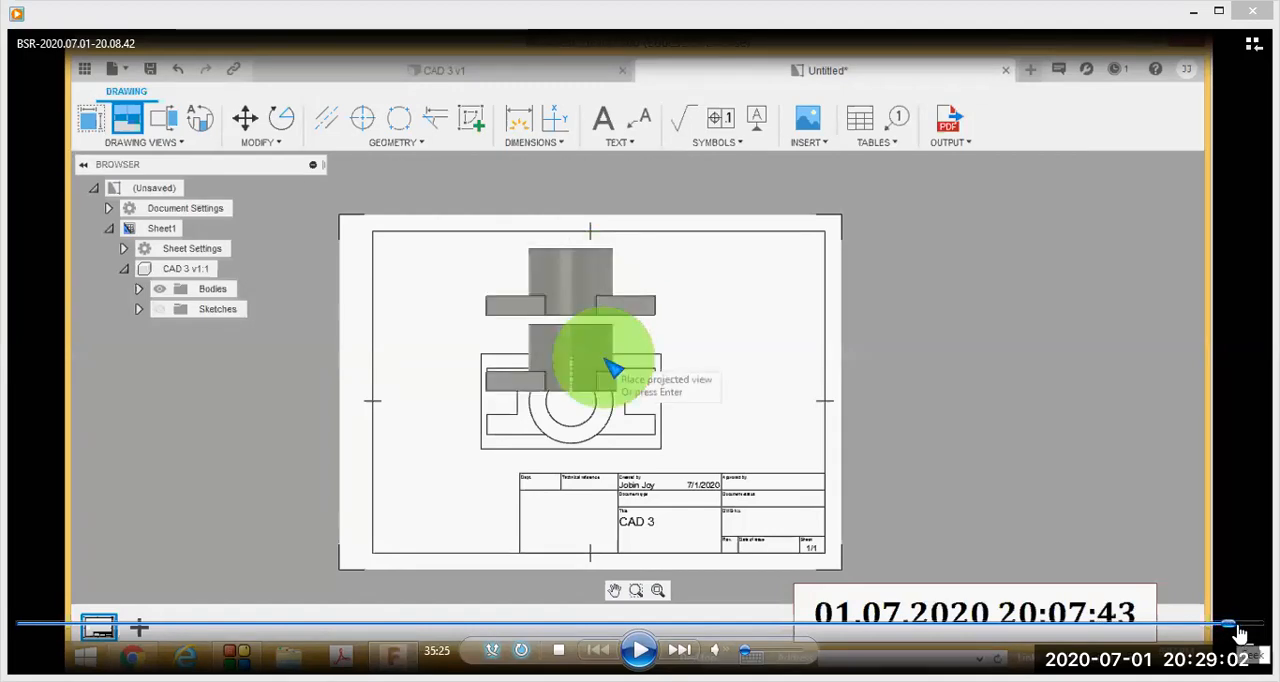
click(1230, 626)
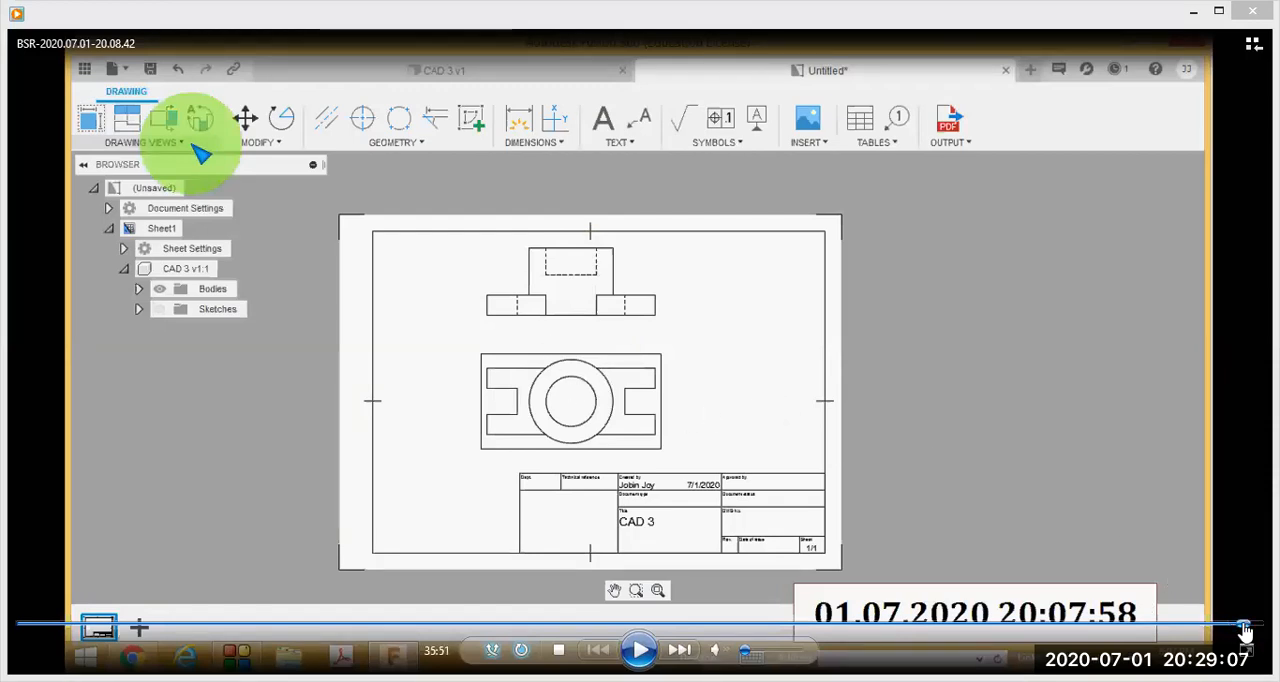
Skip the recording ahead through the projection of both side views, and pause it at 36:10 on the completed sheet.
click(1242, 626)
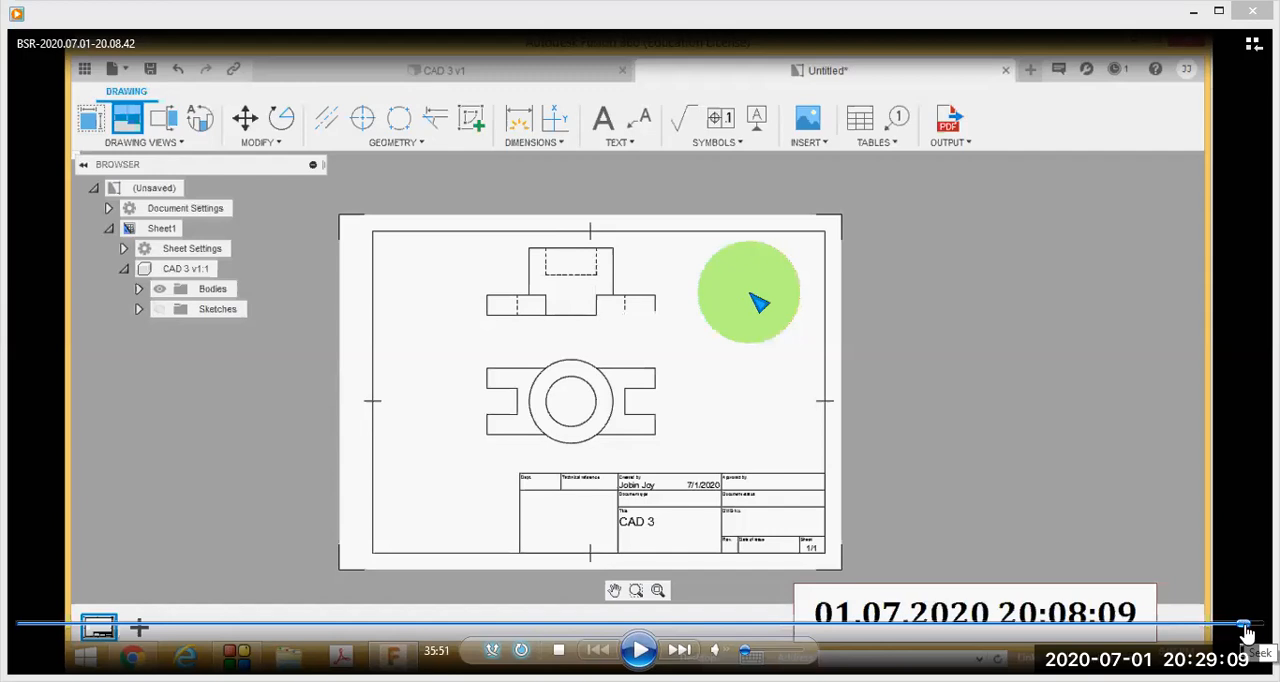
click(1248, 627)
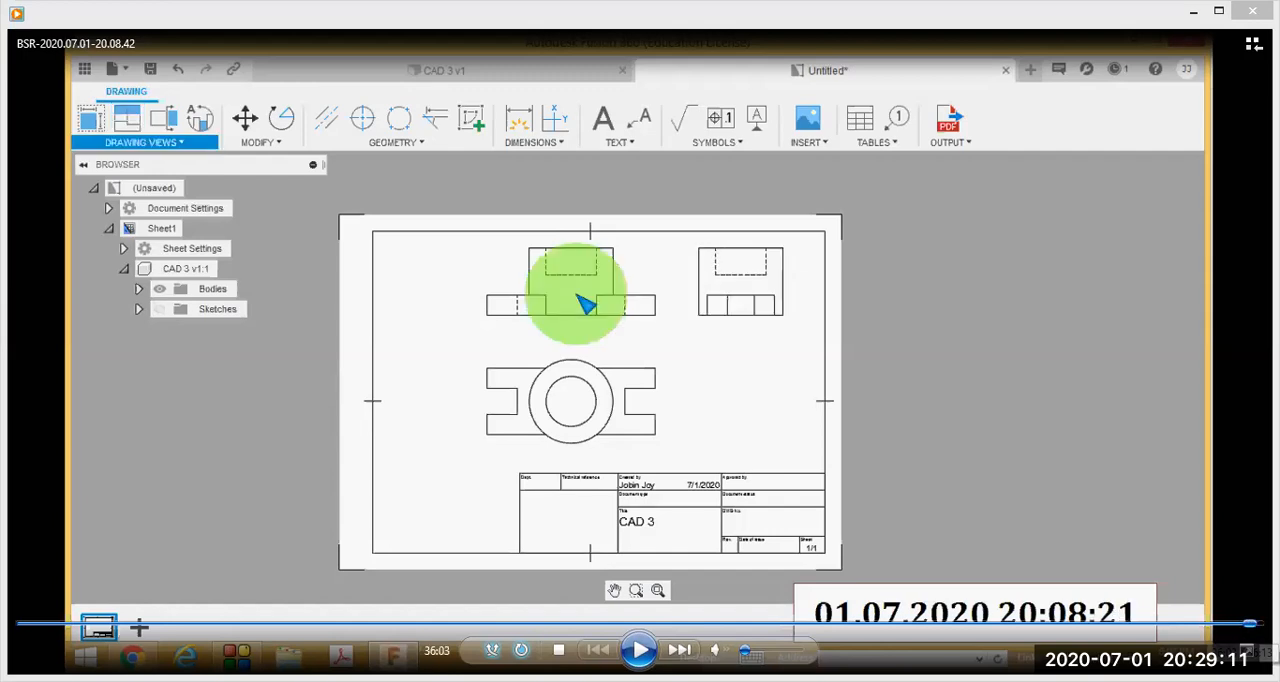
click(1252, 626)
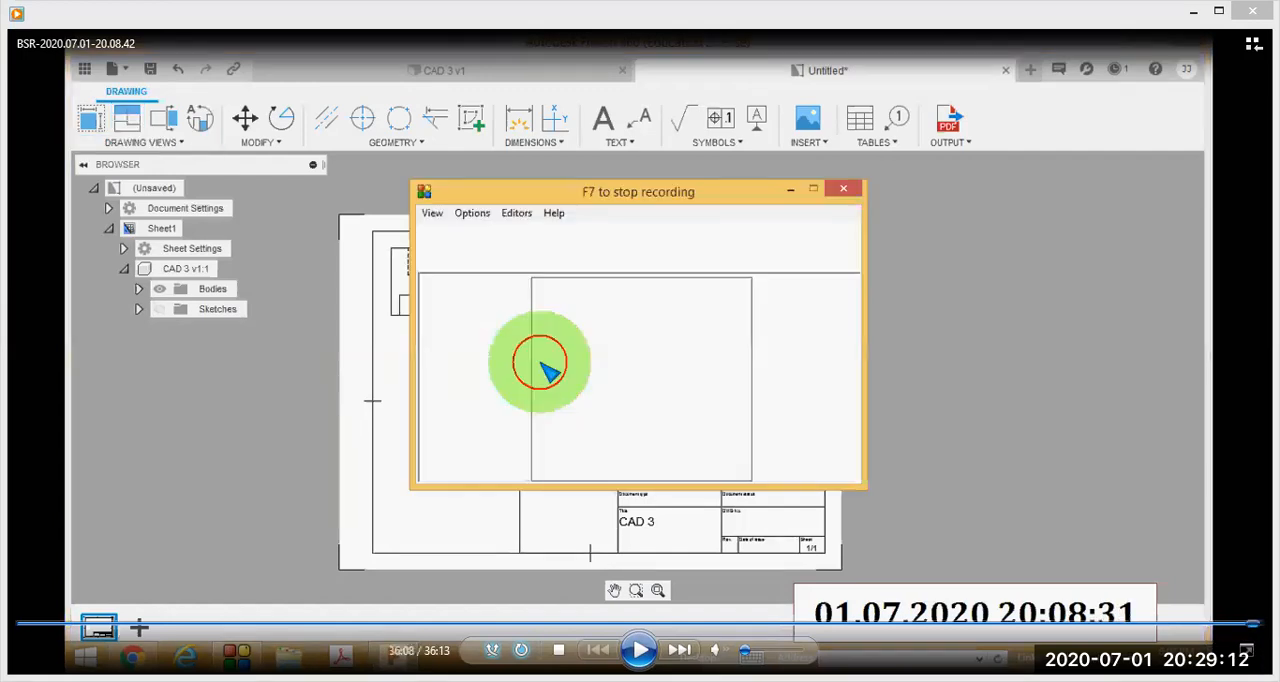
click(1251, 625)
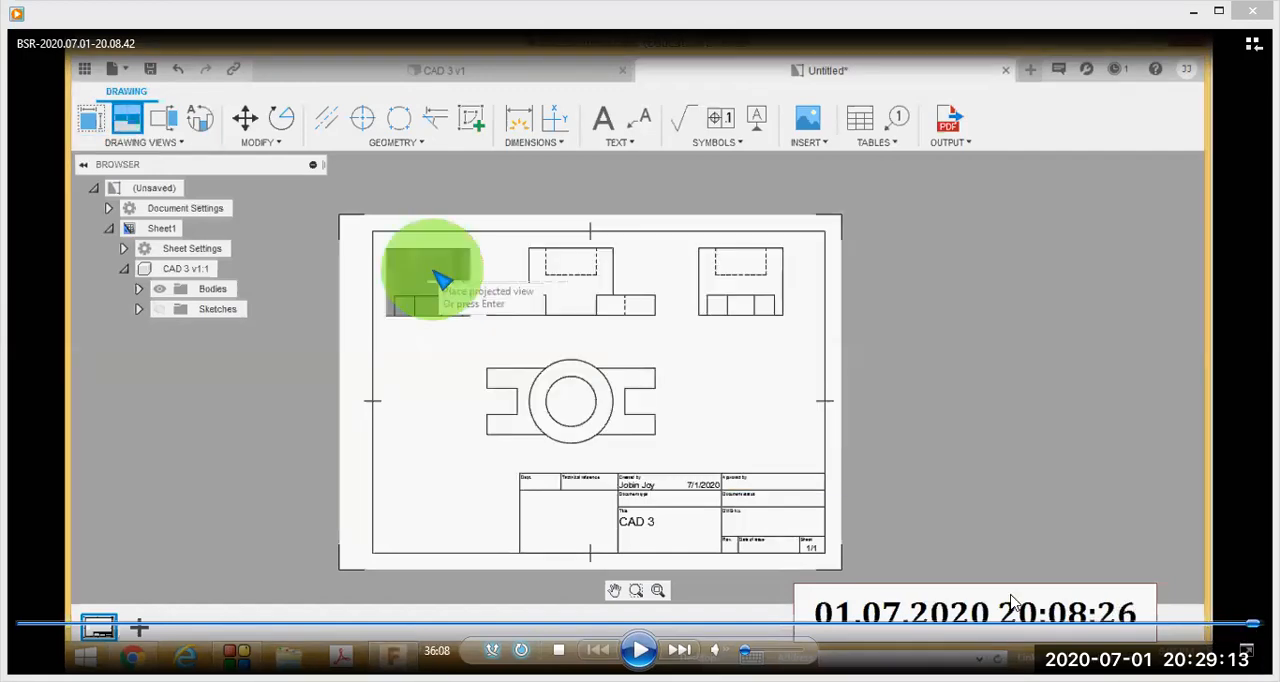
click(639, 650)
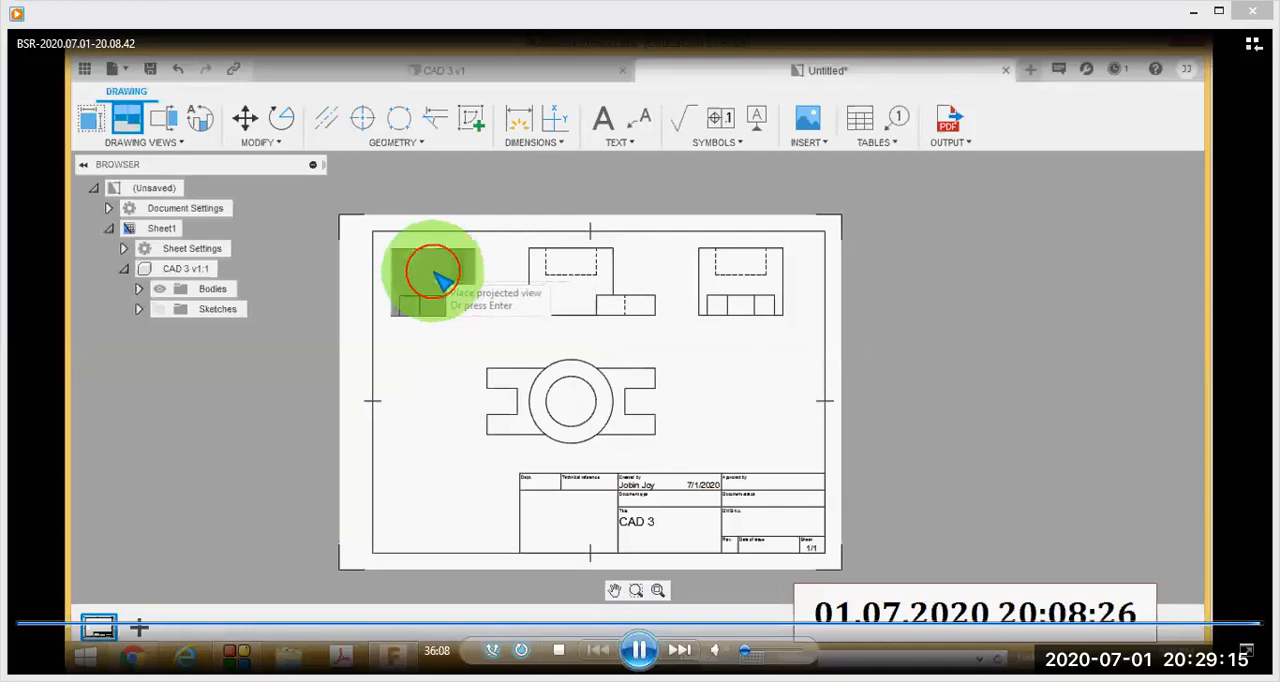
click(639, 650)
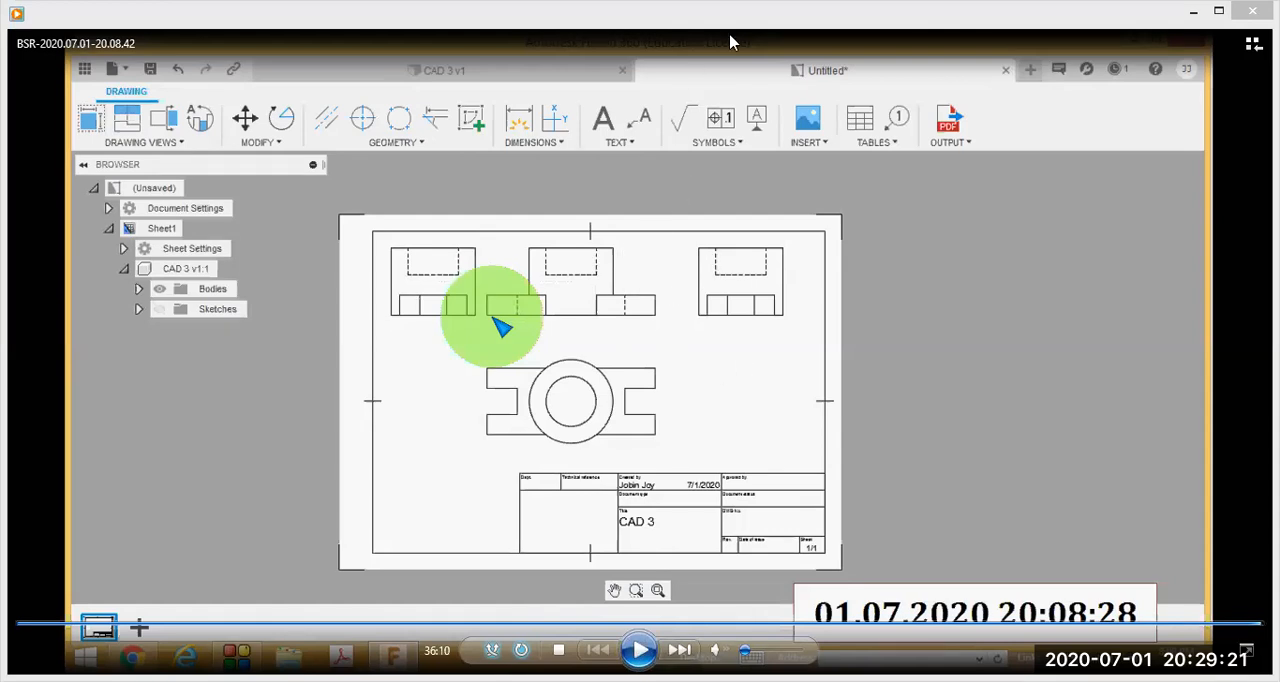
Label the front, top, left side and right side views in red as FV, TV, LSV and RSV with arrows, and clear the markings.
mouse_move(623, 240)
mouse_down()
mouse_move(696, 184)
mouse_move(692, 206)
mouse_move(705, 181)
mouse_move(736, 185)
mouse_move(743, 163)
mouse_up()
mouse_move(438, 461)
mouse_down()
mouse_move(468, 435)
mouse_move(442, 500)
mouse_move(458, 496)
mouse_up()
drag(458, 496, 470, 470)
mouse_move(760, 318)
mouse_down()
mouse_move(787, 366)
mouse_move(765, 320)
mouse_up()
mouse_move(765, 320)
mouse_down()
mouse_move(822, 366)
mouse_move(808, 378)
mouse_move(843, 347)
mouse_up()
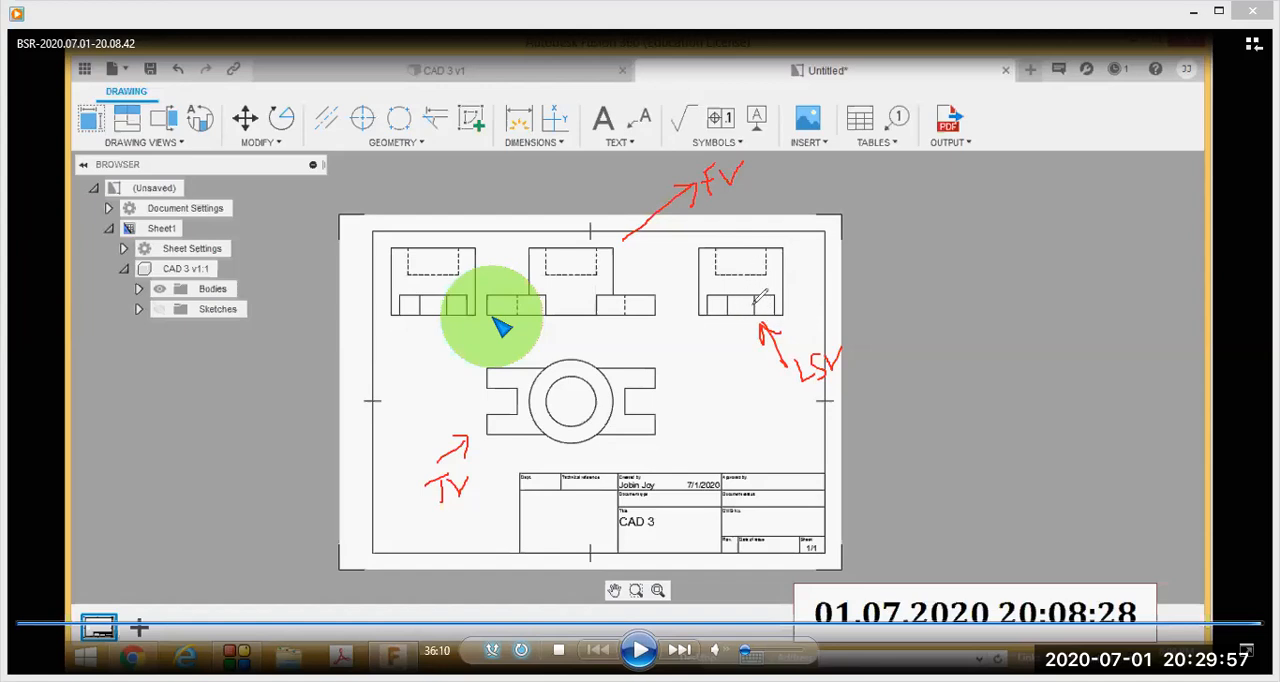
mouse_move(357, 360)
mouse_down()
mouse_move(390, 317)
mouse_move(393, 342)
mouse_up()
mouse_move(329, 374)
mouse_down()
mouse_move(326, 398)
mouse_move(333, 385)
mouse_move(344, 400)
mouse_move(380, 366)
mouse_up()
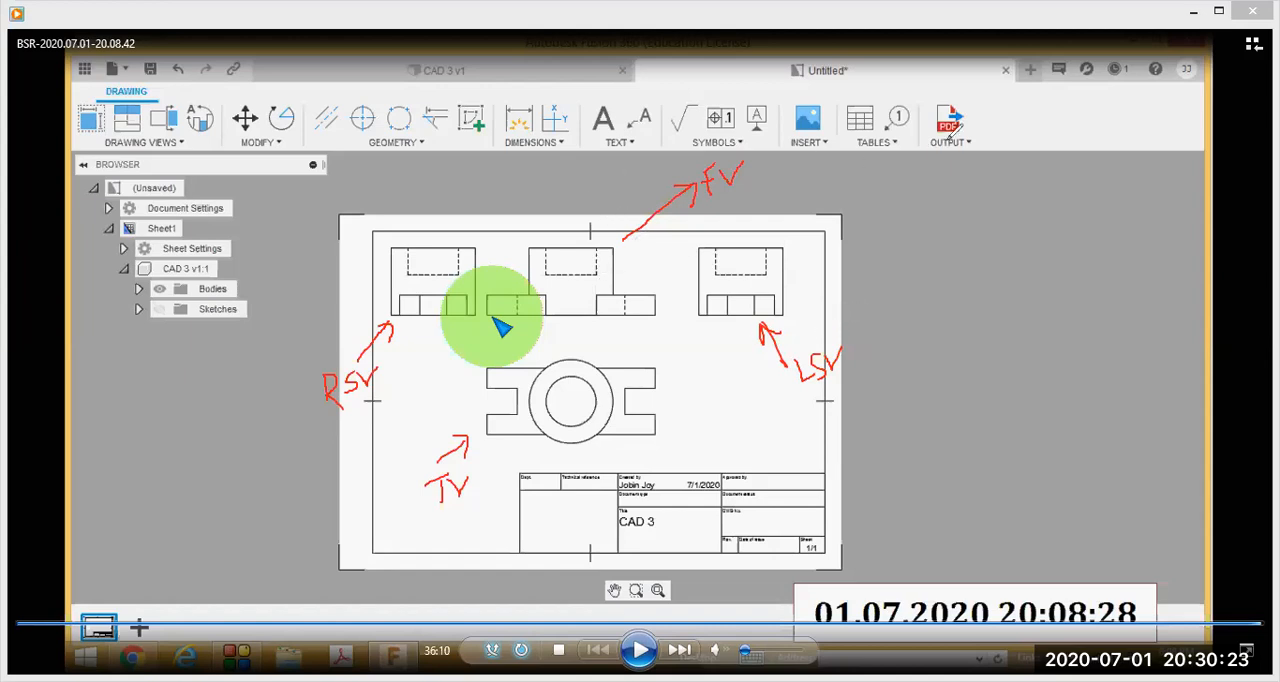
key(e)
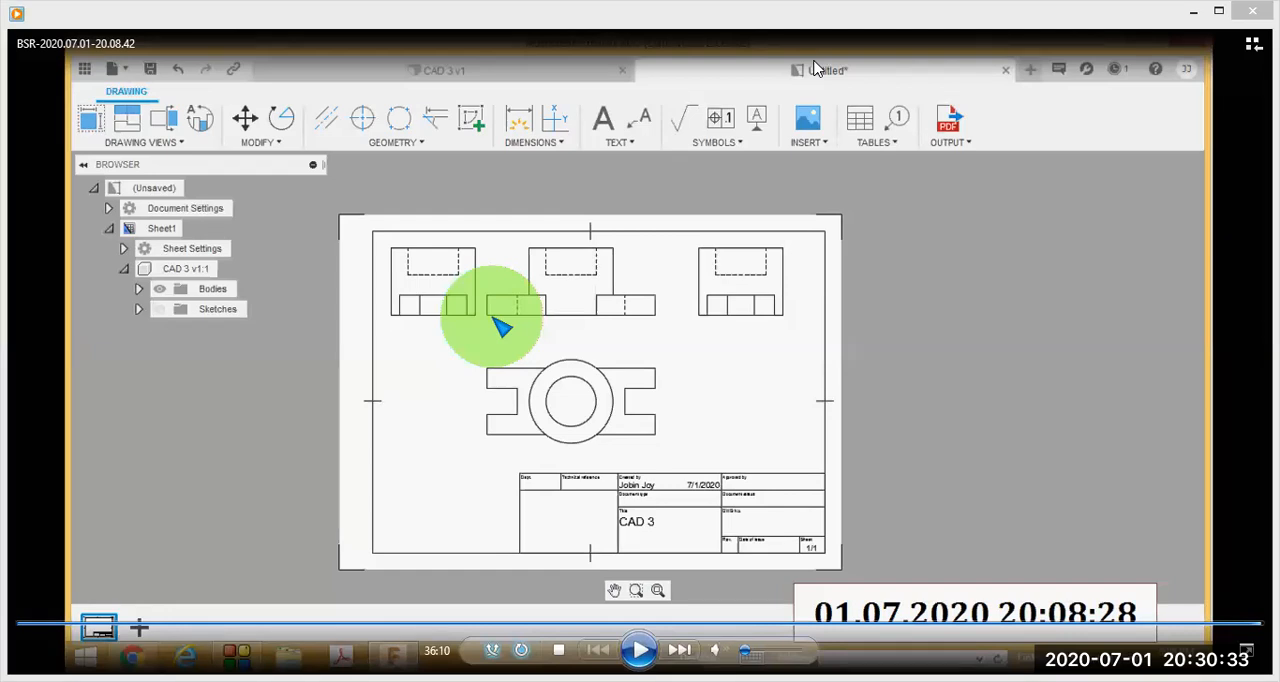
Circle the Dimensions and Output tools in red, and write "Pdf" beside the Output tool.
mouse_move(572, 70)
mouse_down()
mouse_move(464, 120)
mouse_move(554, 160)
mouse_move(588, 104)
mouse_up()
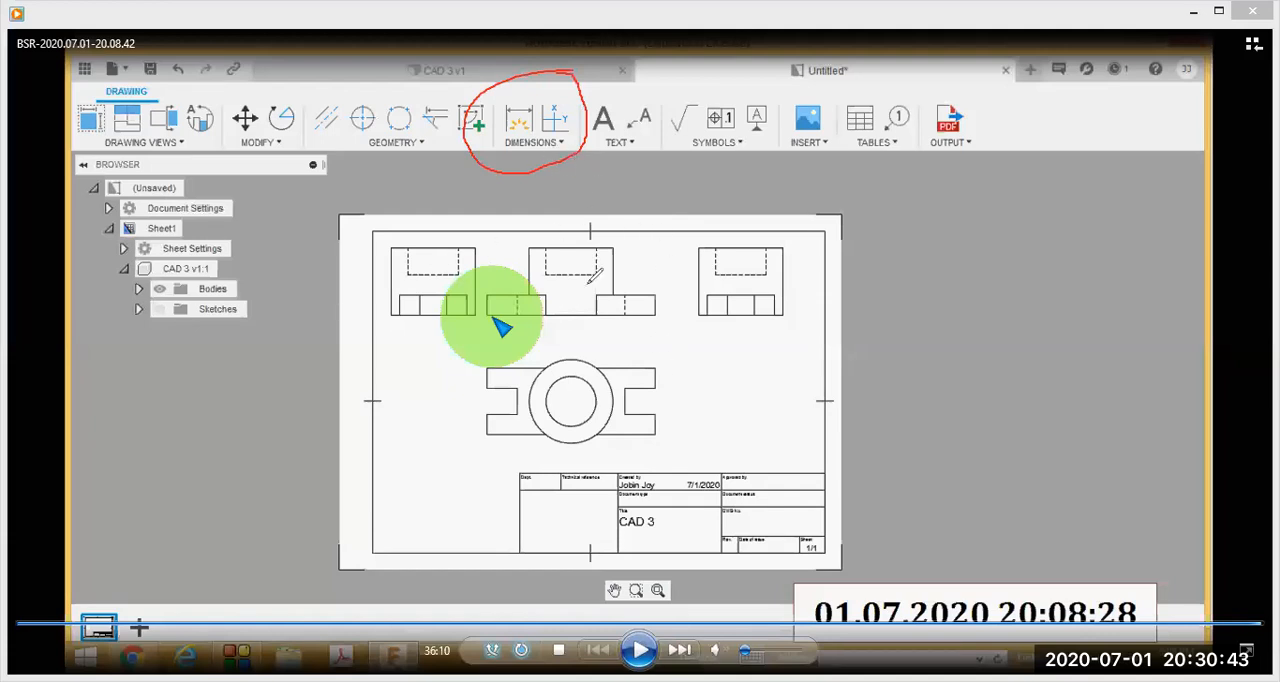
mouse_move(982, 87)
mouse_down()
mouse_move(926, 88)
mouse_move(950, 168)
mouse_move(975, 72)
mouse_move(978, 88)
mouse_up()
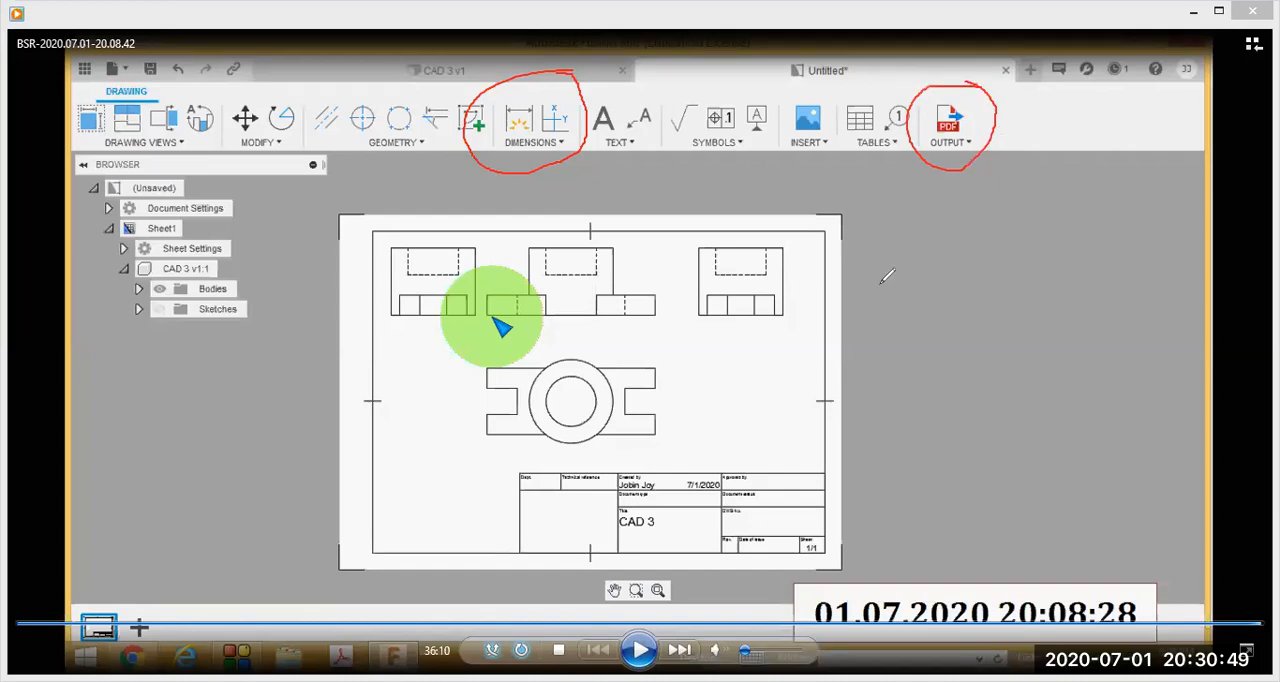
drag(998, 172, 994, 256)
mouse_move(996, 172)
mouse_down()
mouse_move(998, 206)
mouse_move(1056, 224)
mouse_up()
mouse_move(1086, 184)
mouse_down()
mouse_move(1066, 206)
mouse_move(1062, 250)
mouse_move(1076, 214)
mouse_up()
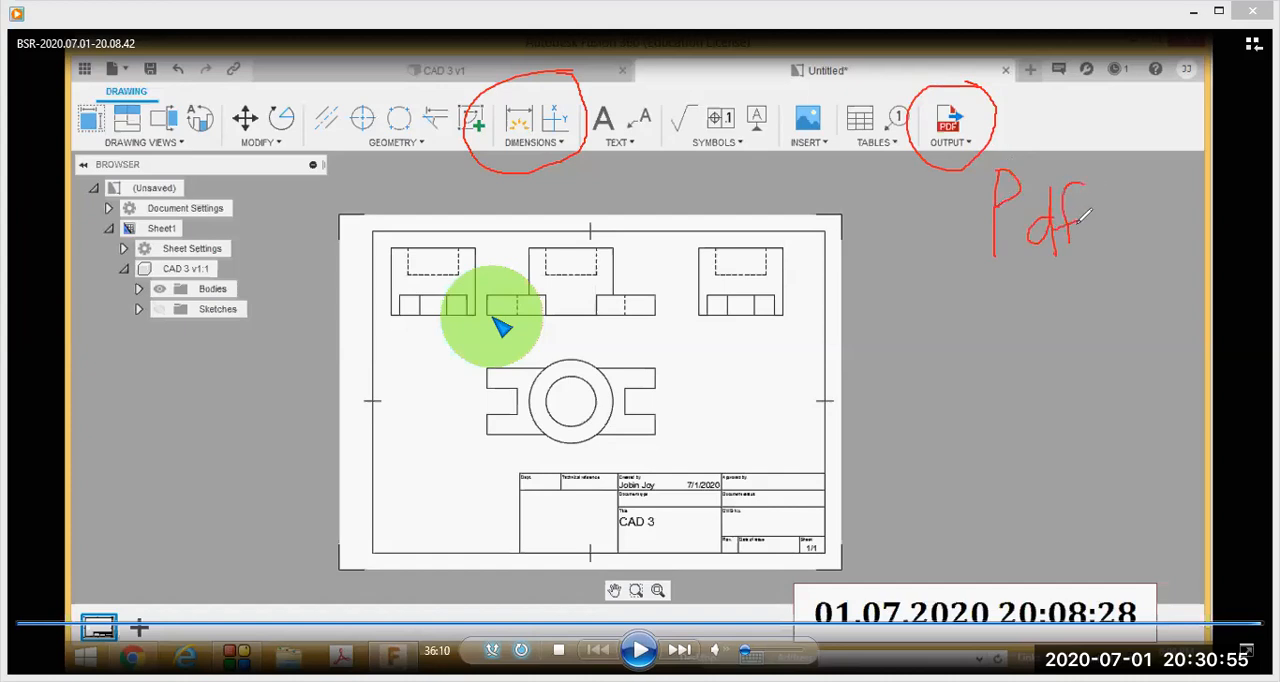